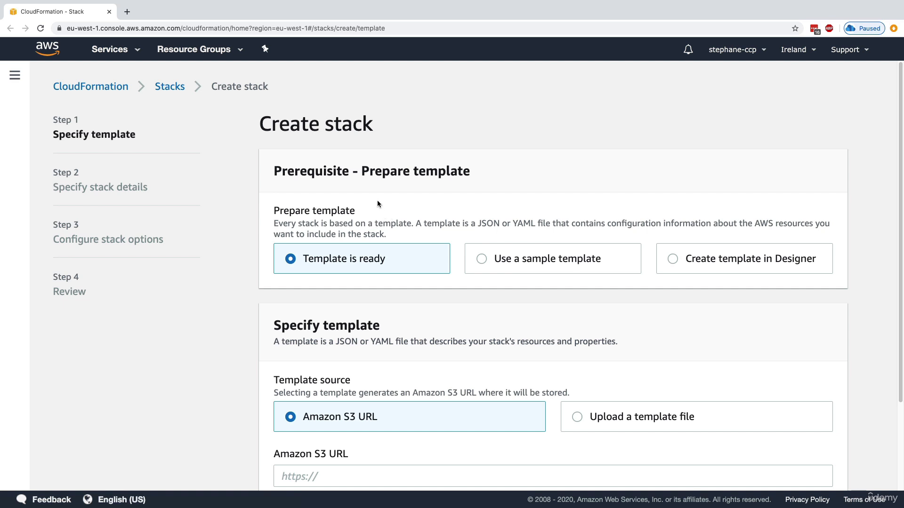
- Switch the console region to US East (N. Virginia) for the new stack
drag(275, 121, 350, 123)
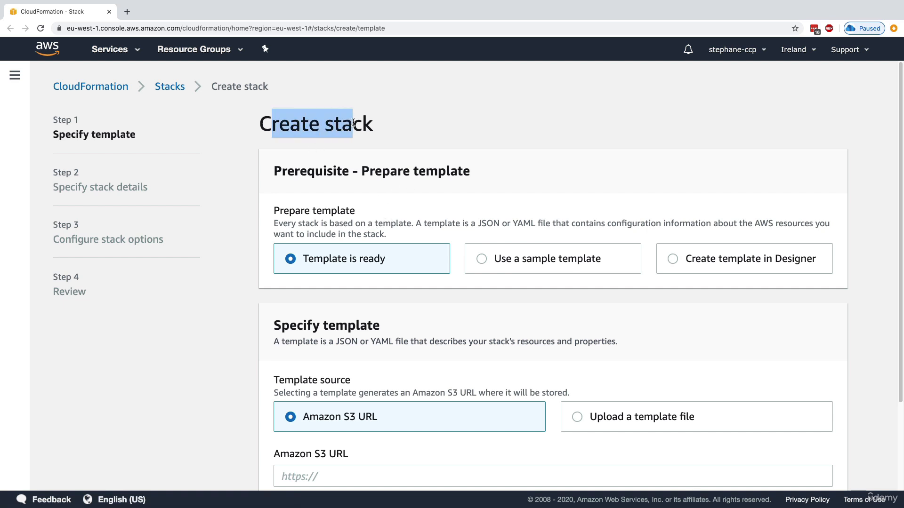
click(786, 55)
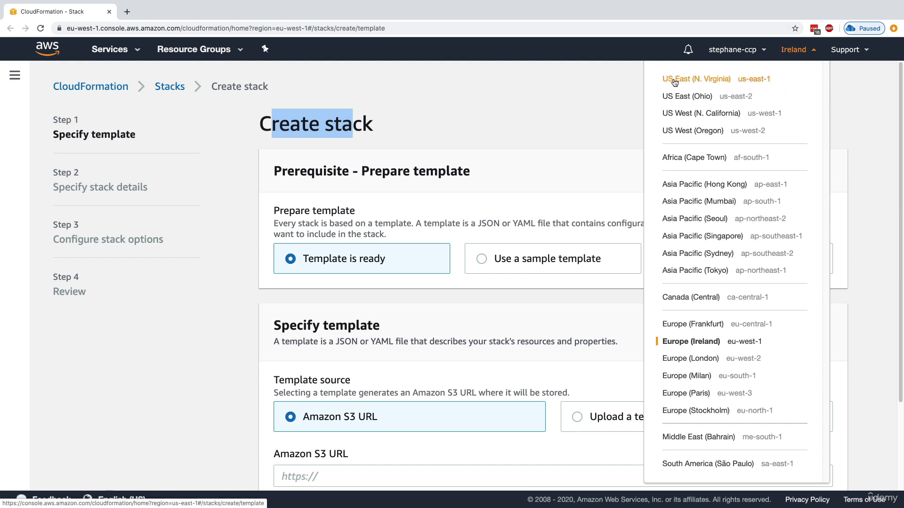
click(753, 83)
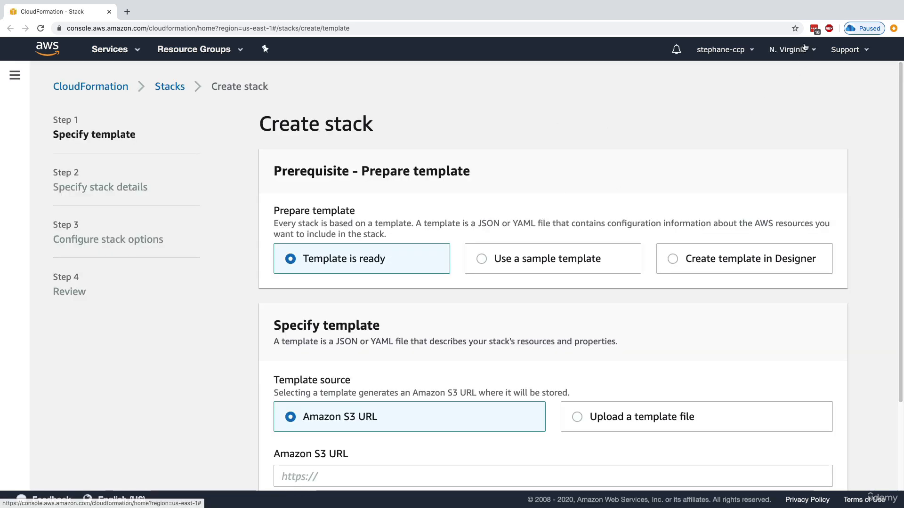
click(800, 49)
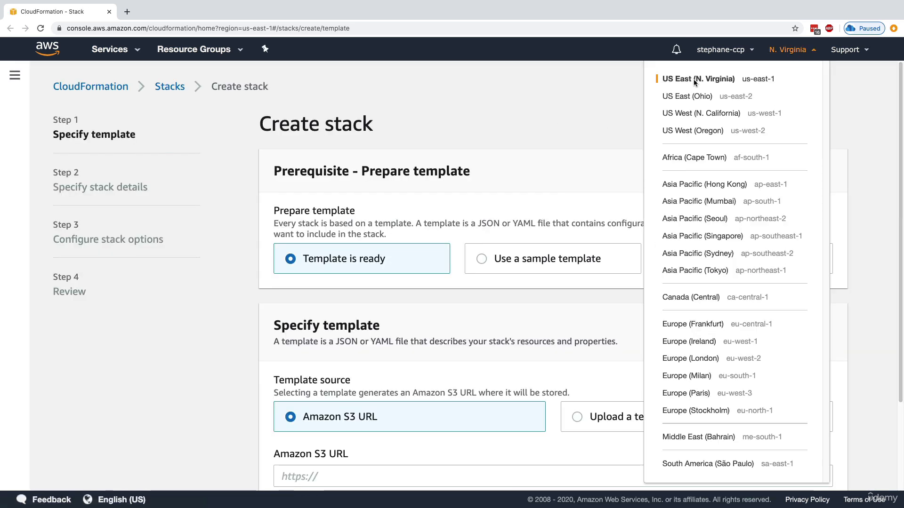
click(551, 123)
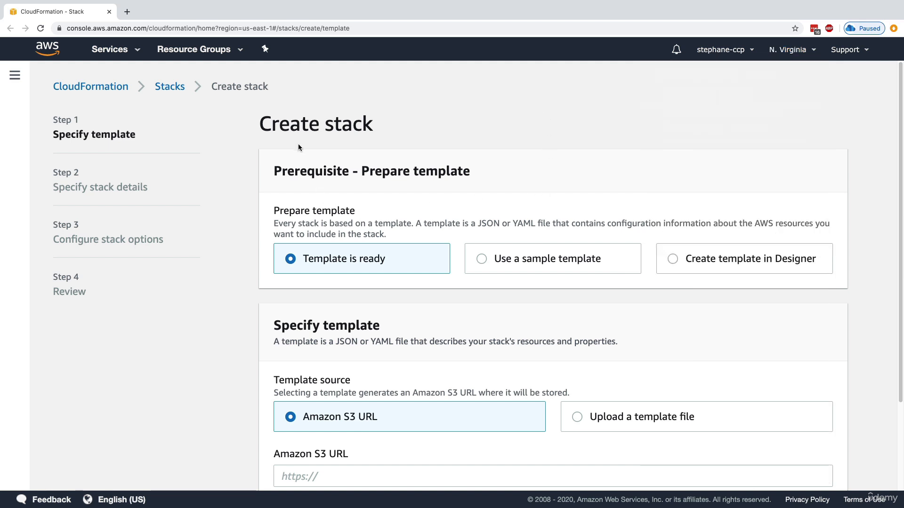
- Keep the prepared-template option and set the template source to uploading a template file
scroll(309, 186, down, 2)
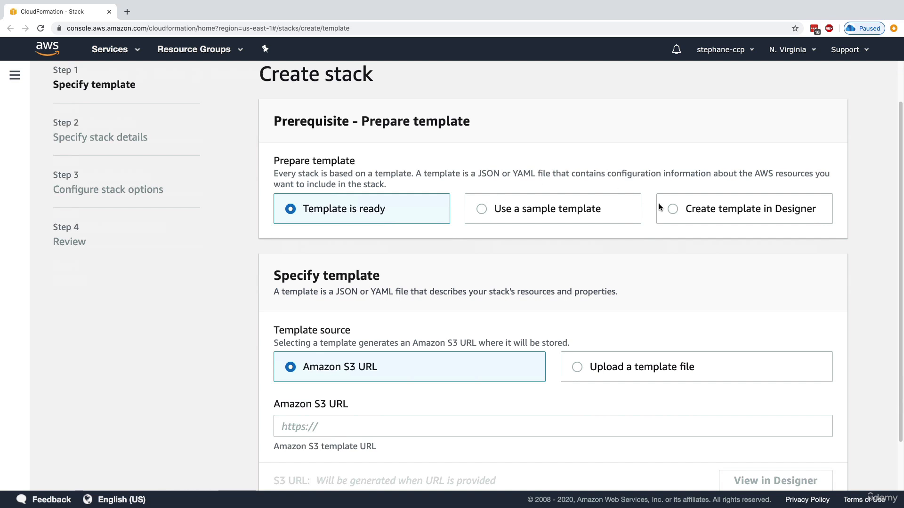
drag(308, 212, 389, 214)
click(389, 214)
scroll(353, 202, down, 2)
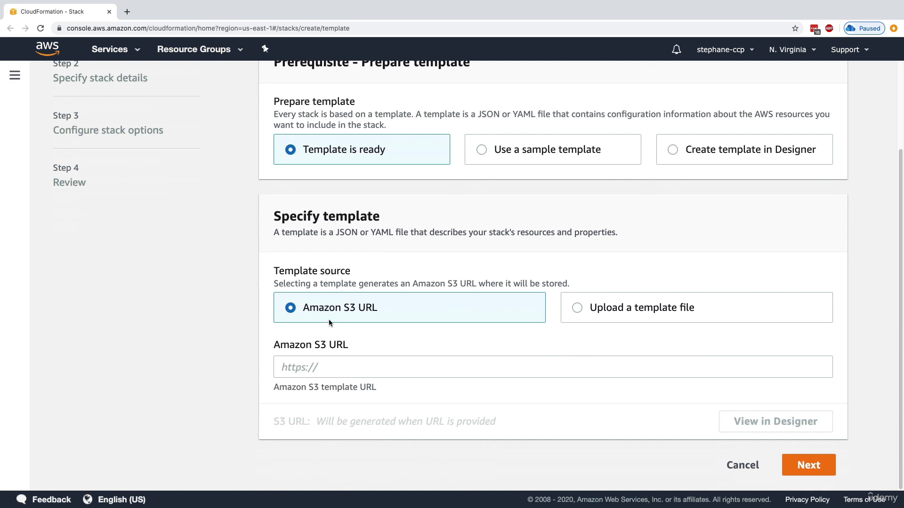
drag(305, 309, 400, 313)
click(450, 311)
click(596, 309)
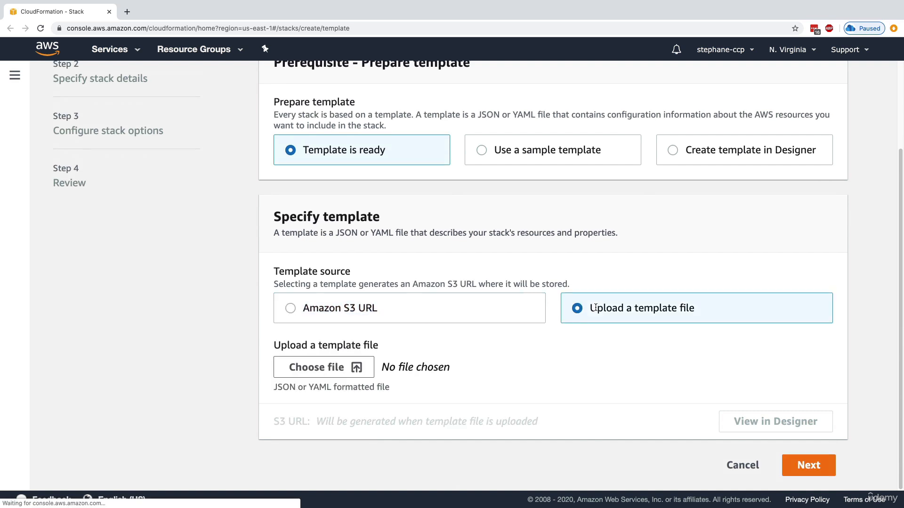
- Upload 0-just-ec2.yaml from the cloudformation folder inside code as the stack template
click(326, 368)
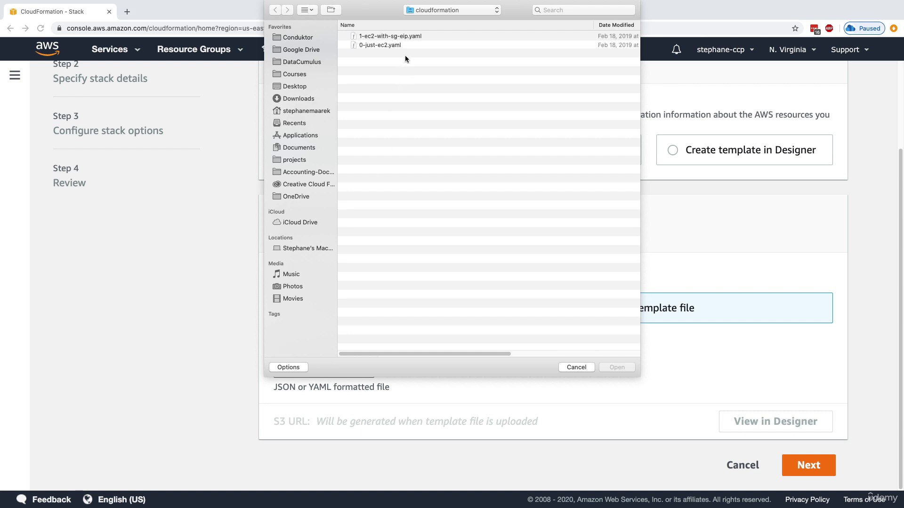
click(424, 13)
click(423, 20)
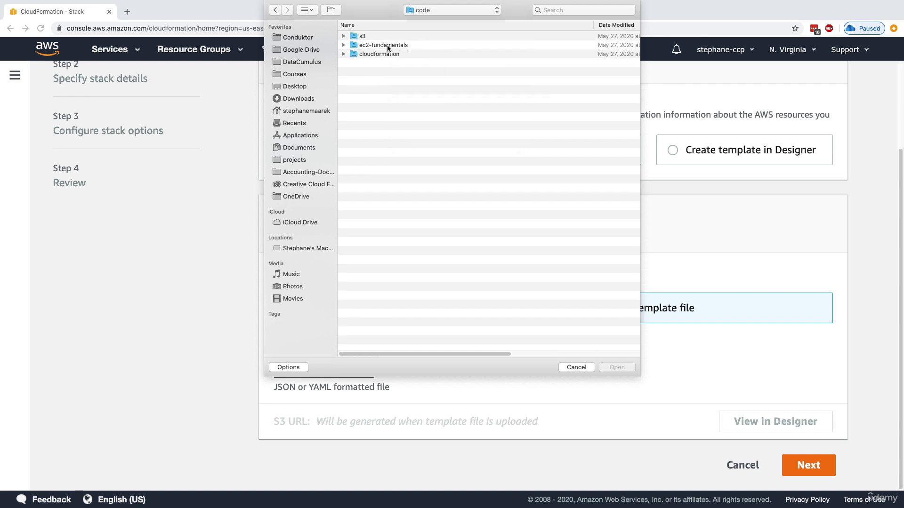
double_click(378, 55)
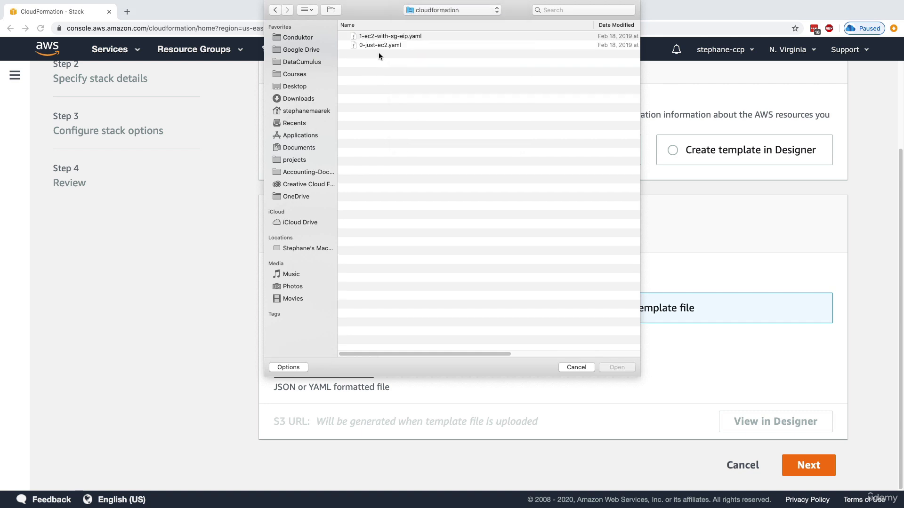
click(377, 44)
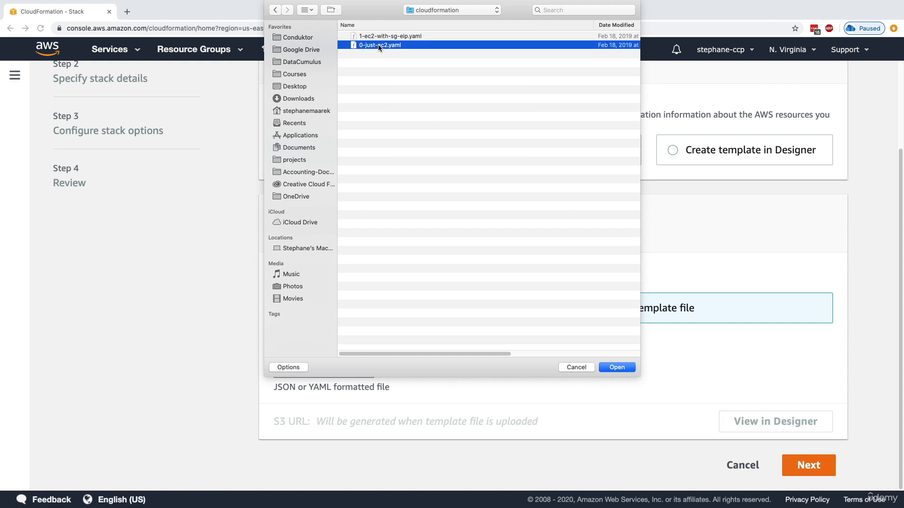
double_click(379, 45)
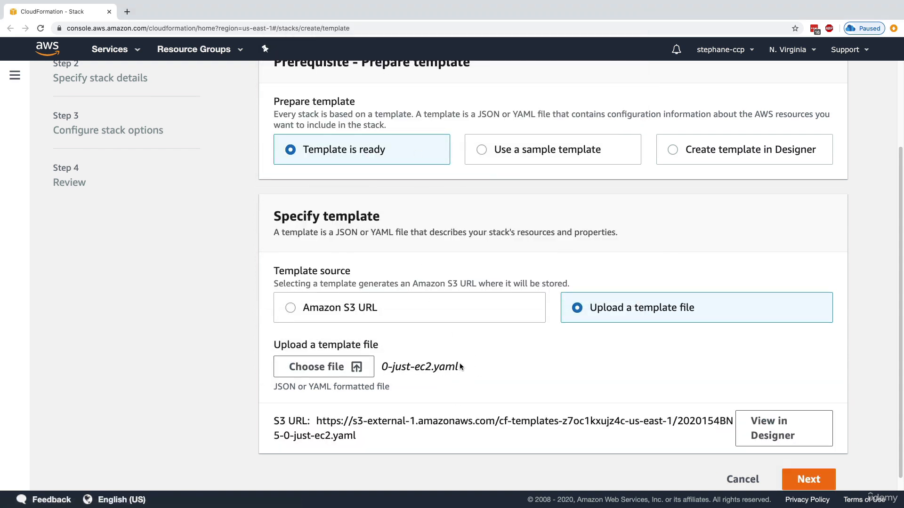
- Switch to Visual Studio Code and open 0-just-ec2.yaml from the cloudformation folder
key(ctrl+Right)
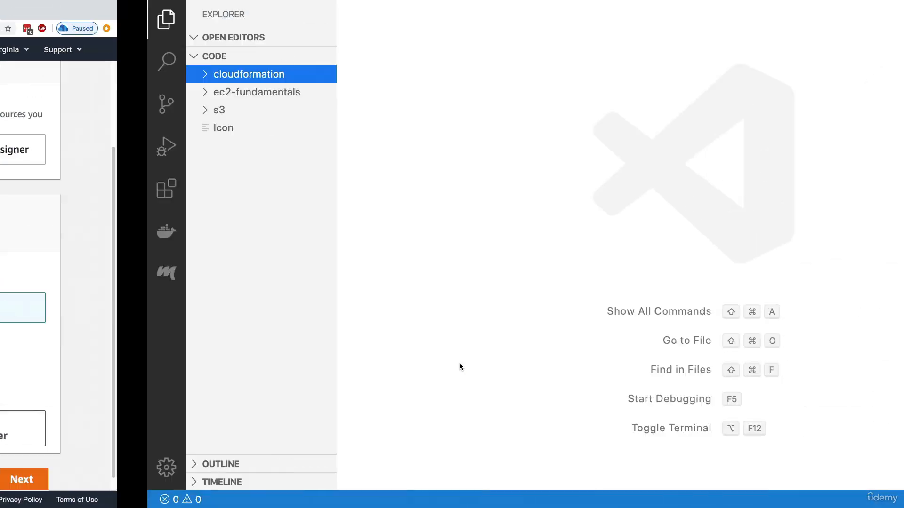
click(146, 76)
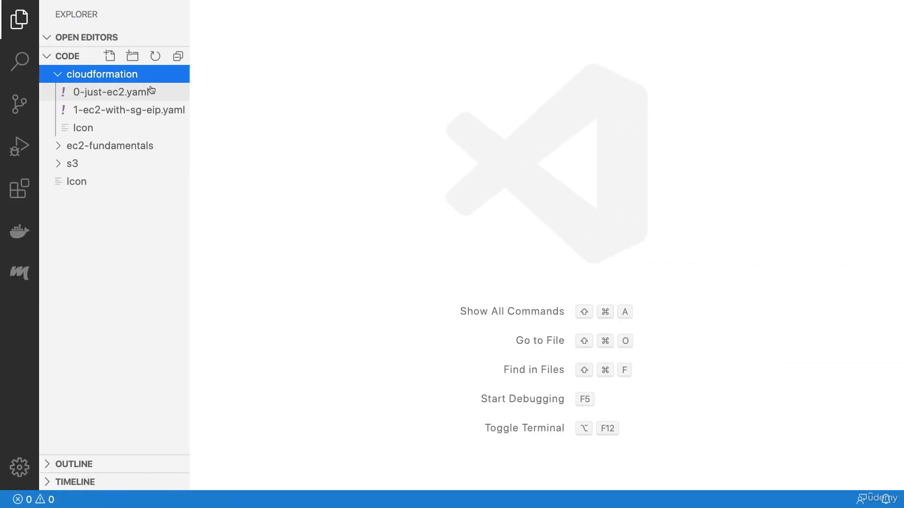
double_click(150, 92)
click(343, 173)
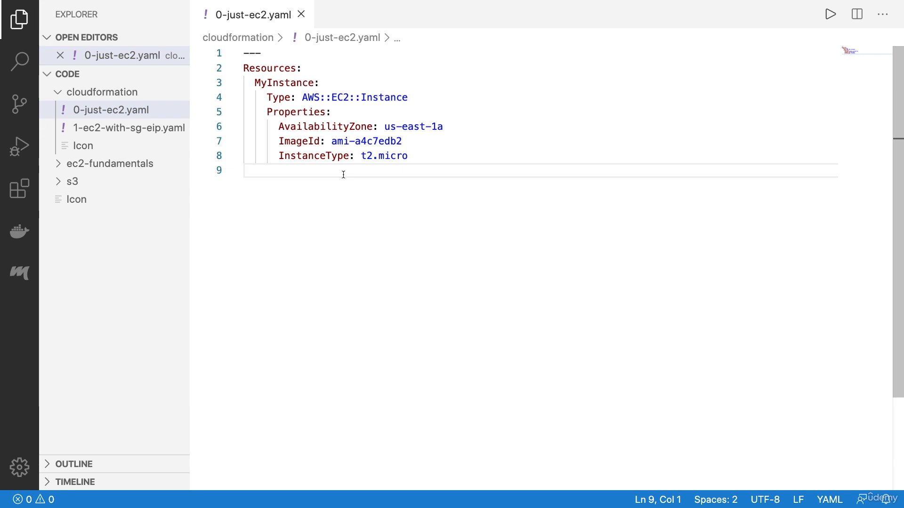
- Examine the MyInstance resource in the template, including its type, availability zone, image ID and instance type
drag(307, 68, 234, 68)
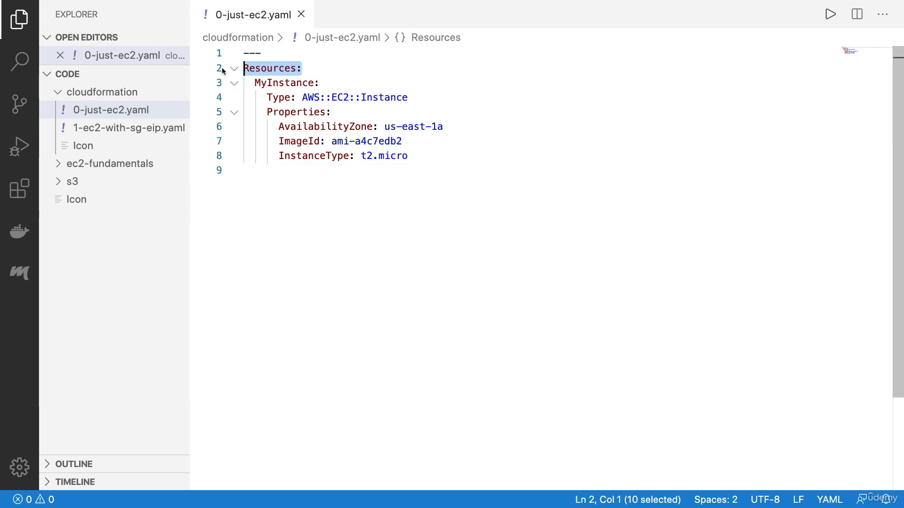
double_click(306, 83)
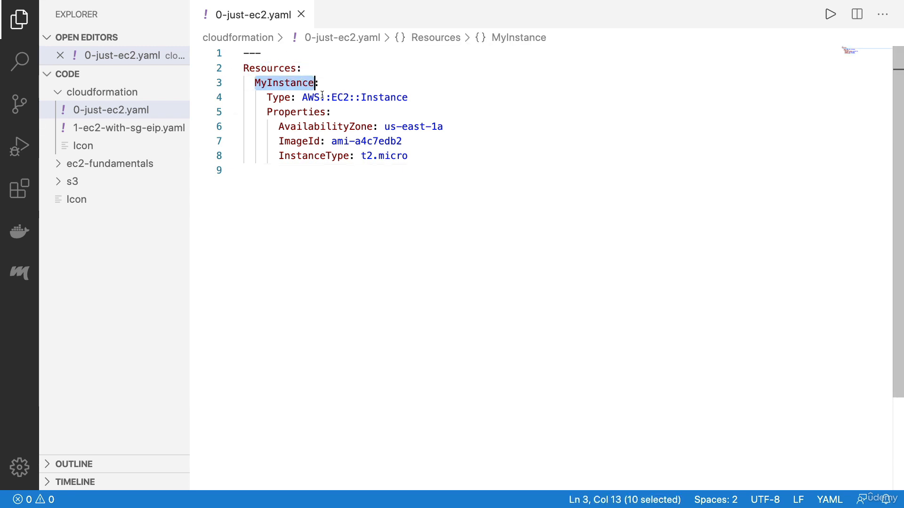
drag(302, 98, 423, 96)
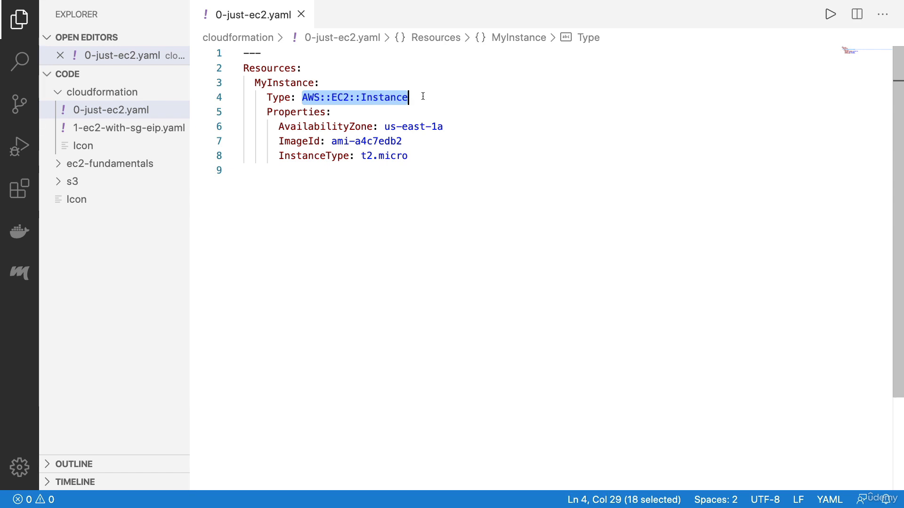
drag(278, 112, 436, 125)
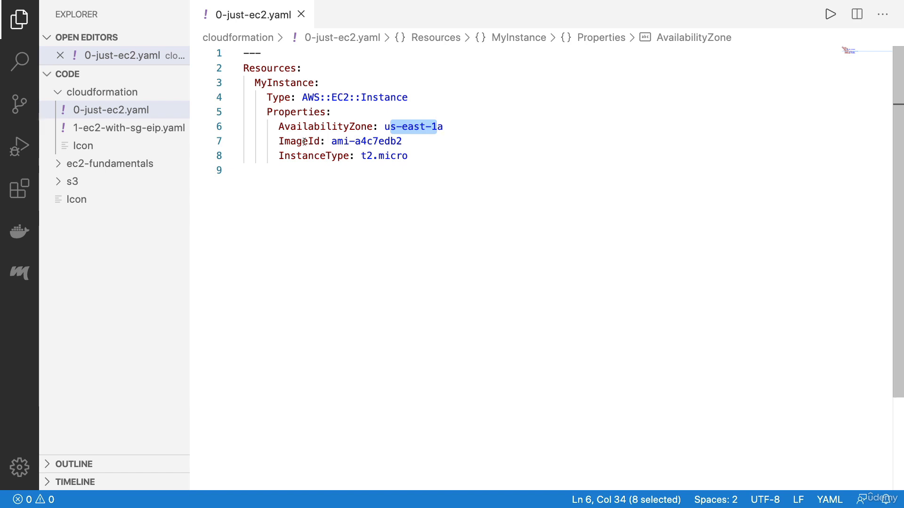
drag(278, 141, 402, 141)
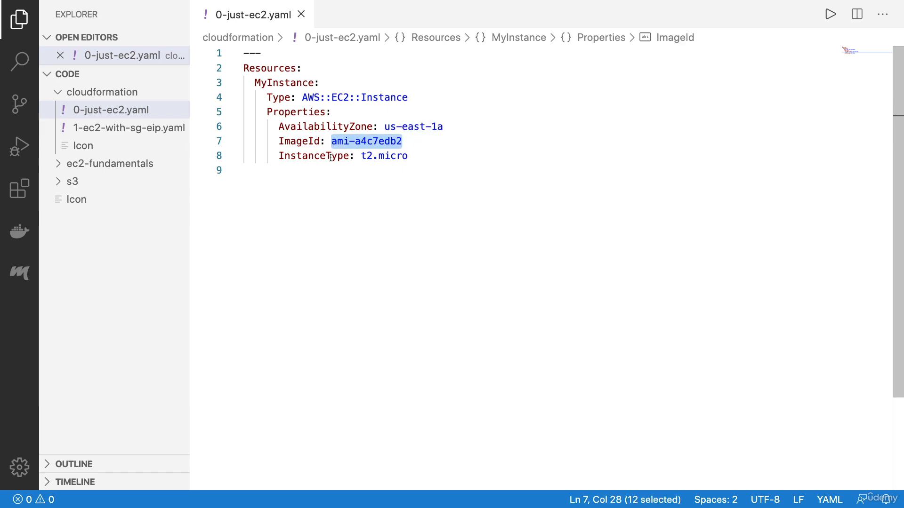
drag(291, 156, 403, 156)
click(411, 156)
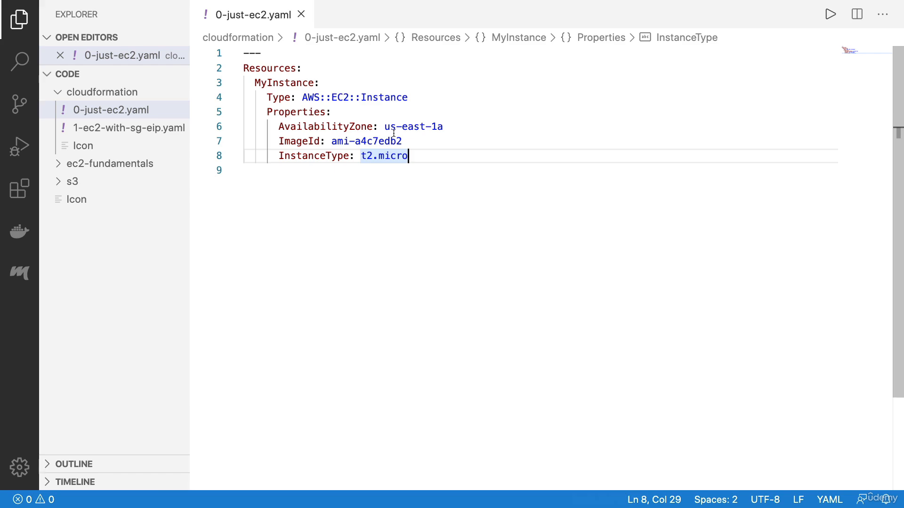
- Switch back to the browser and view the uploaded template's resource diagram enlarged in CloudFormation Designer, then return to the stack wizard
key(ctrl+Left)
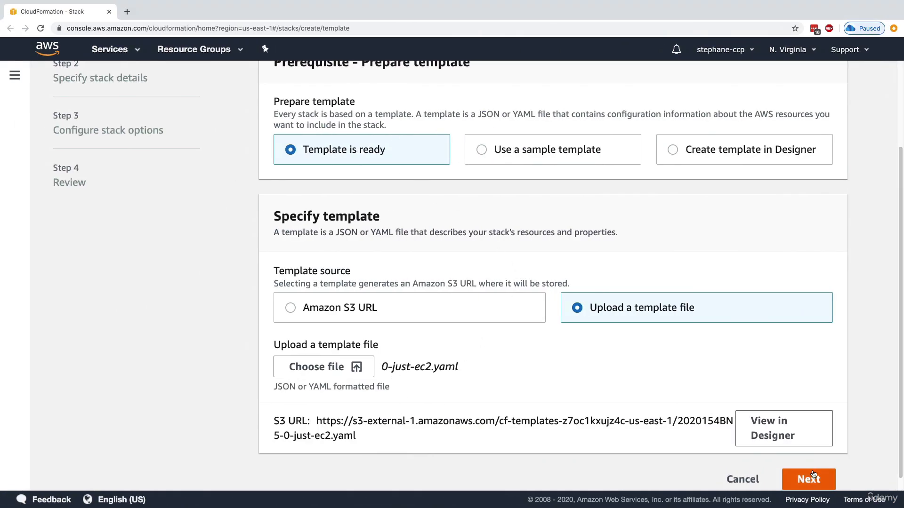
click(787, 429)
click(158, 12)
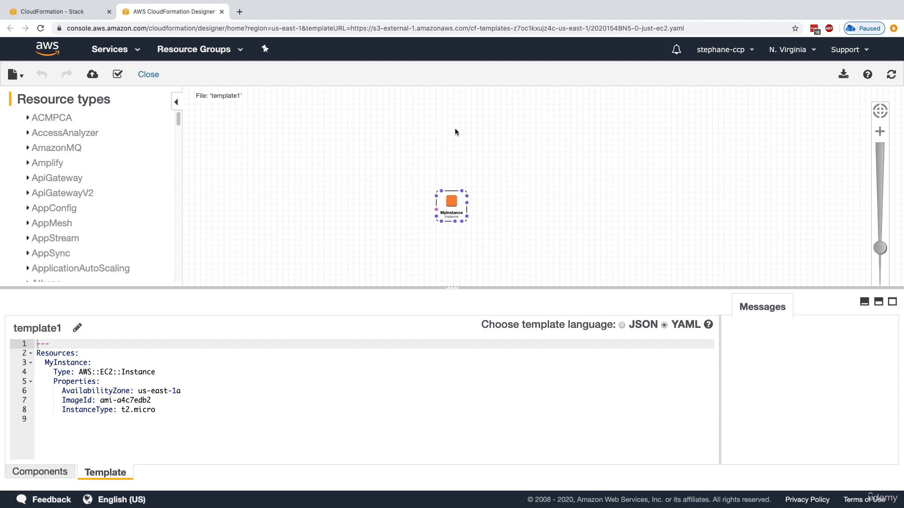
scroll(467, 219, up, 5)
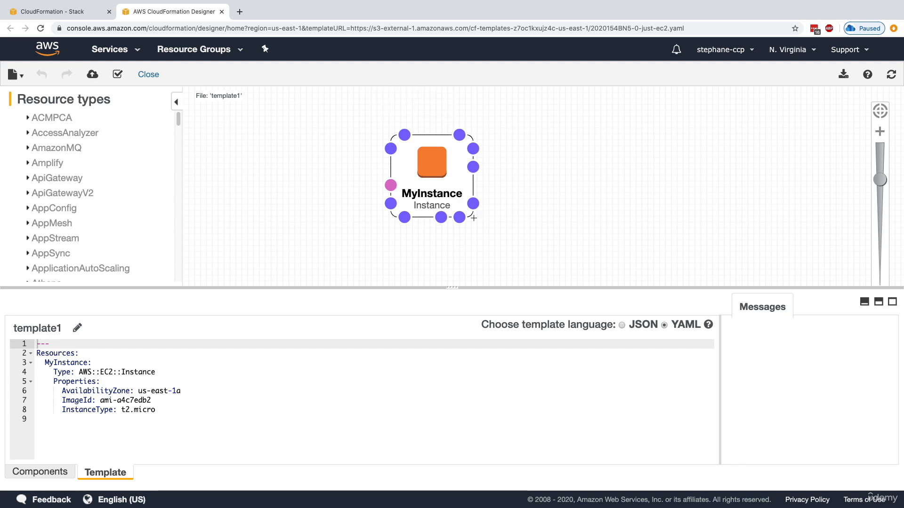
click(61, 12)
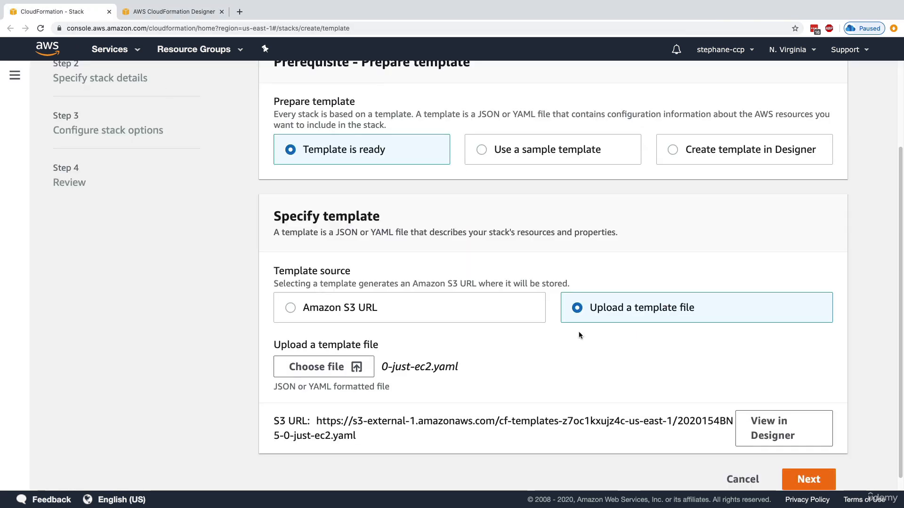
- Name the stack DemoCloudFormation in the stack details and proceed to the stack options
click(810, 480)
click(371, 233)
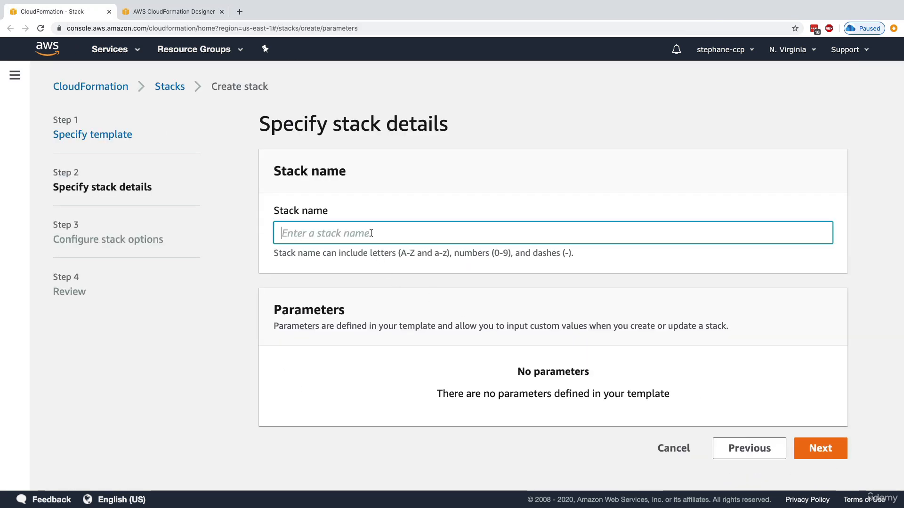
text(DemoCloudF)
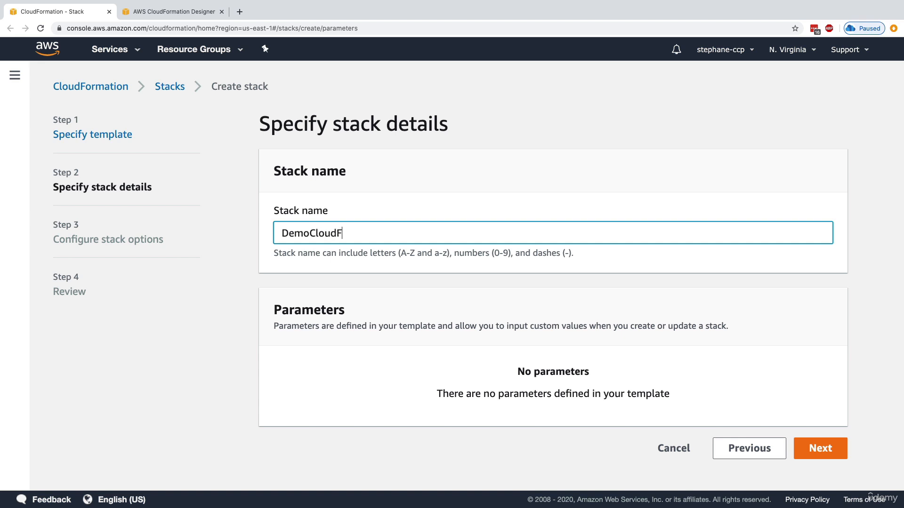
text(Ormati)
key(BackSpace)
key(BackSpace)
key(BackSpace)
text(ormation)
click(299, 313)
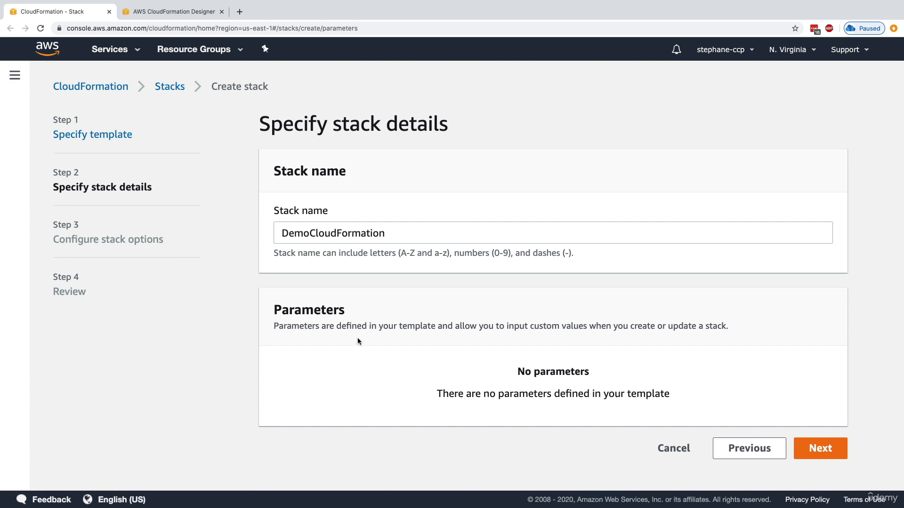
click(833, 455)
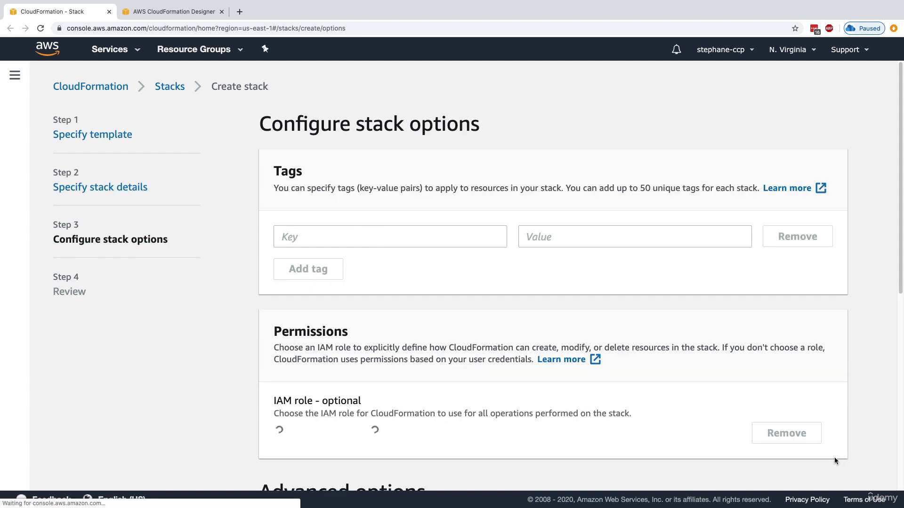
- Add a stack tag with key Name and value DemoCF, and proceed to the review with the other options at their defaults
click(378, 230)
text(Name)
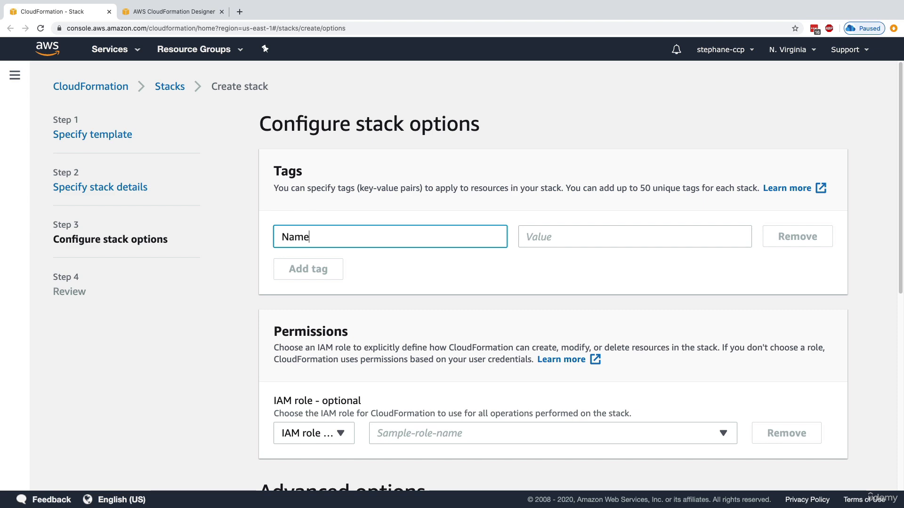
key(Tab)
text(DemoCF)
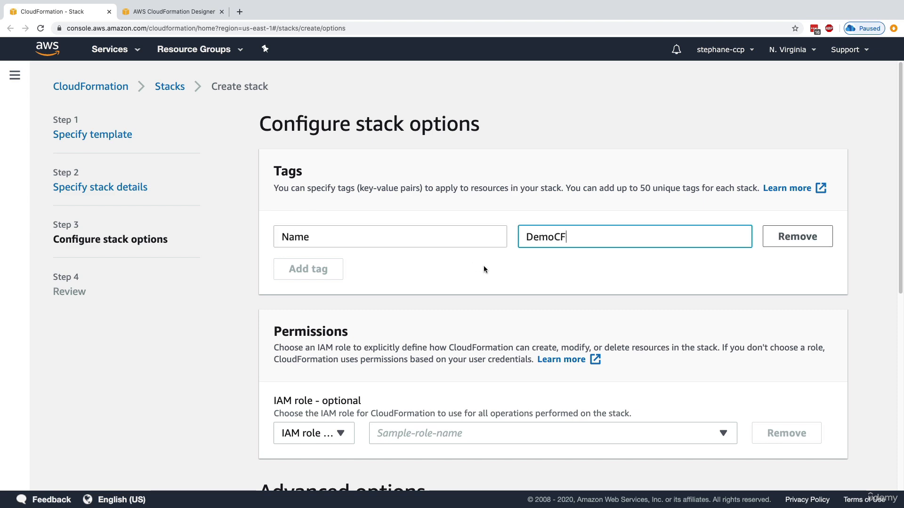
scroll(535, 270, down, 8)
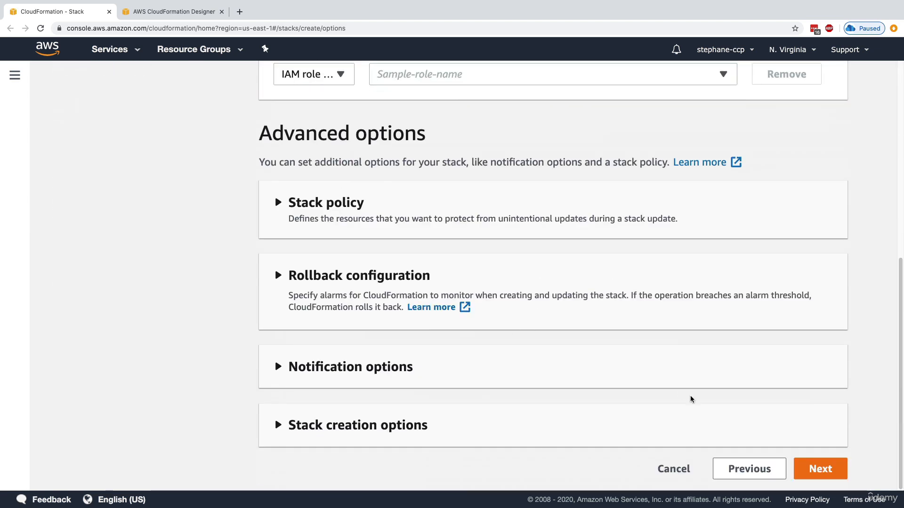
click(833, 469)
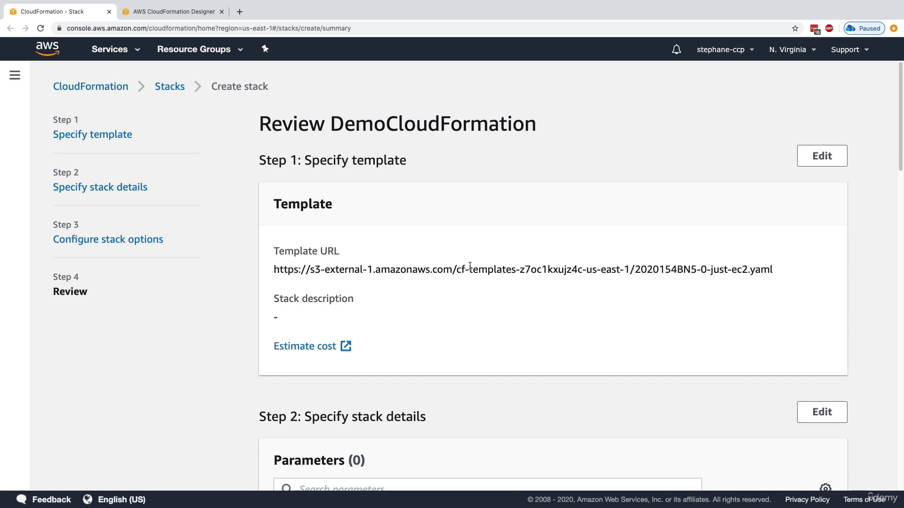
- Open the template's cost estimate in a separate browser tab, then close it and return to the stack review
super+click(321, 349)
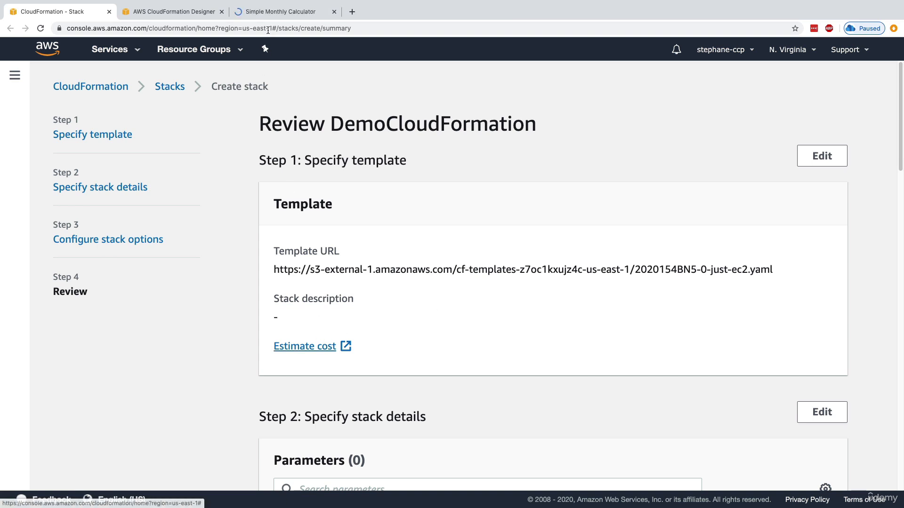
click(271, 14)
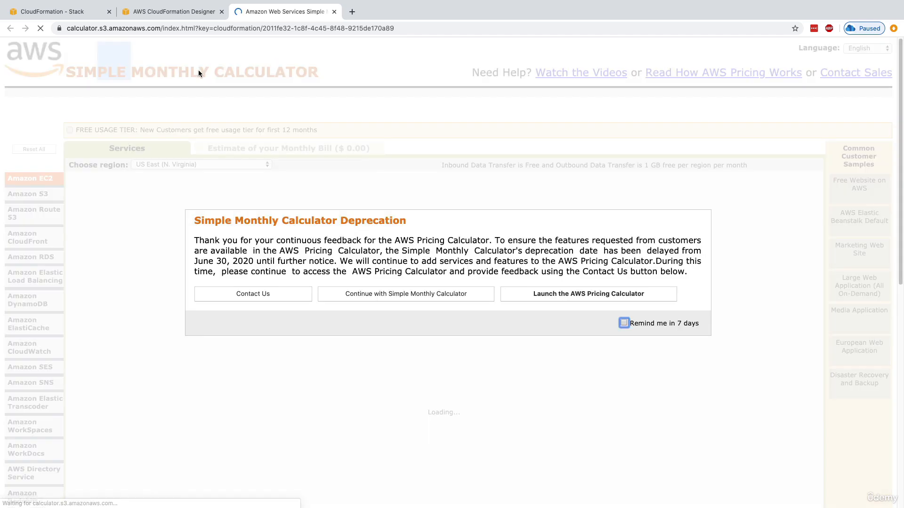
click(334, 11)
click(47, 18)
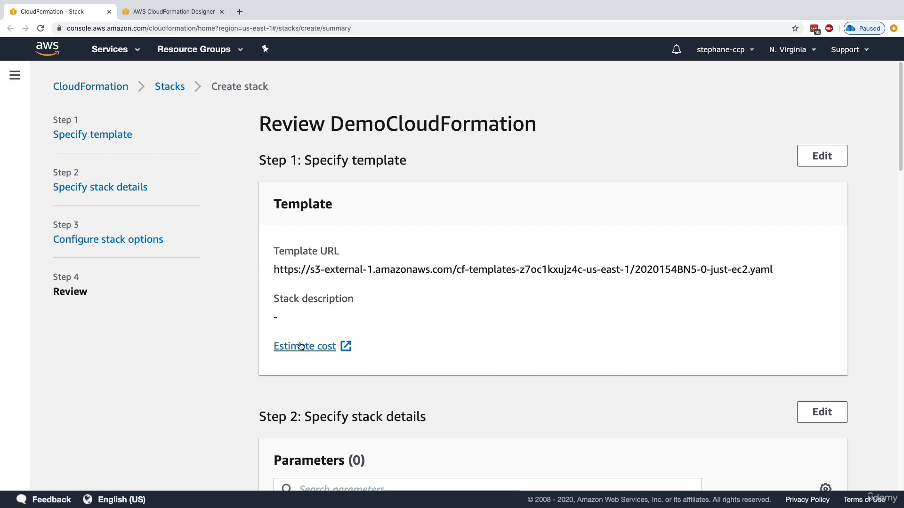
- Review the remaining DemoCloudFormation settings through the stack creation options and create the stack
scroll(394, 297, down, 8)
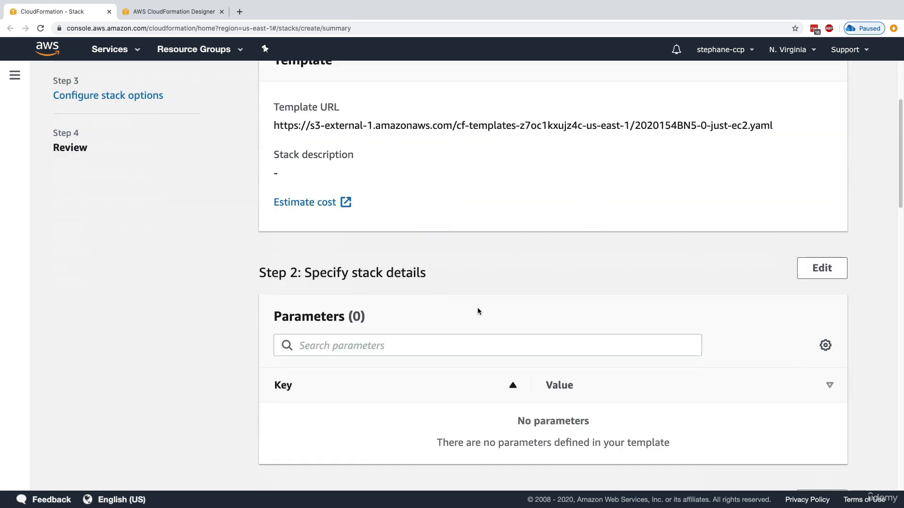
scroll(510, 340, down, 18)
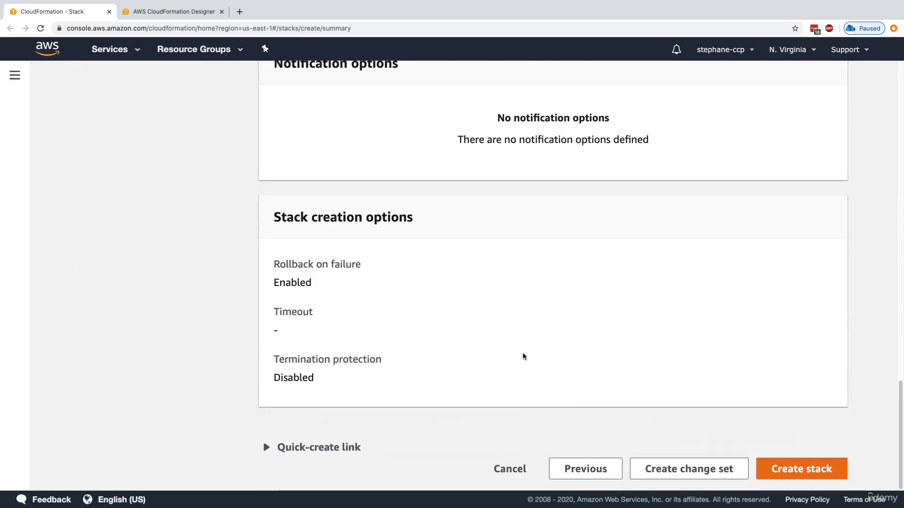
click(776, 460)
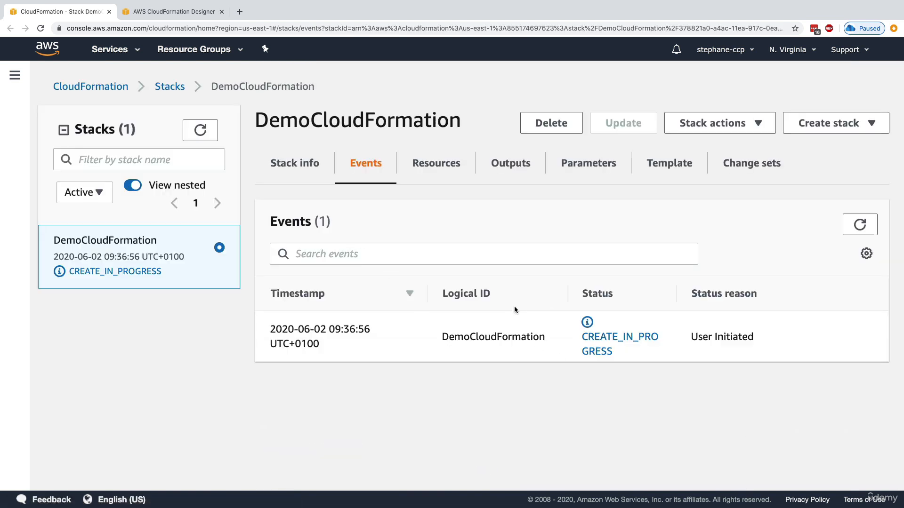
- View the template attached to the DemoCloudFormation stack and read through its MyInstance resource definition
click(664, 164)
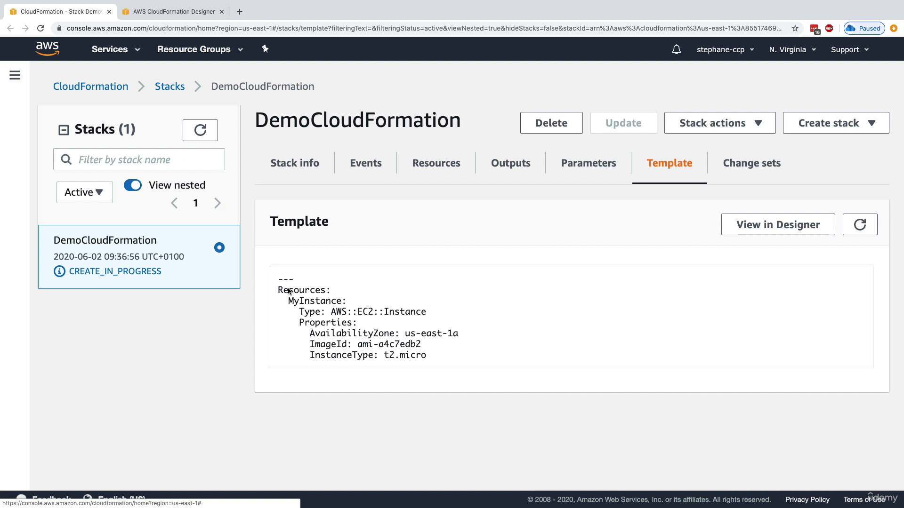
drag(279, 284, 458, 364)
click(458, 363)
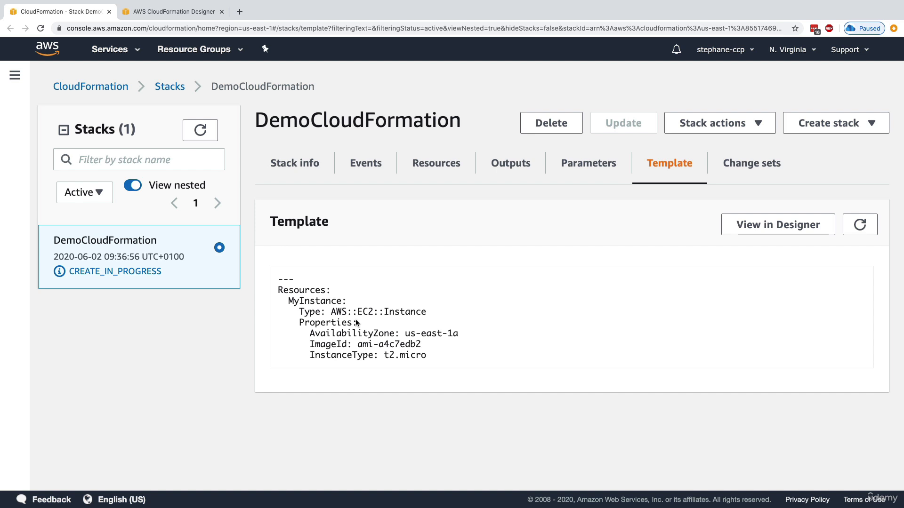
- Check the stack's events for the creation status of MyInstance and the DemoCloudFormation stack
click(364, 174)
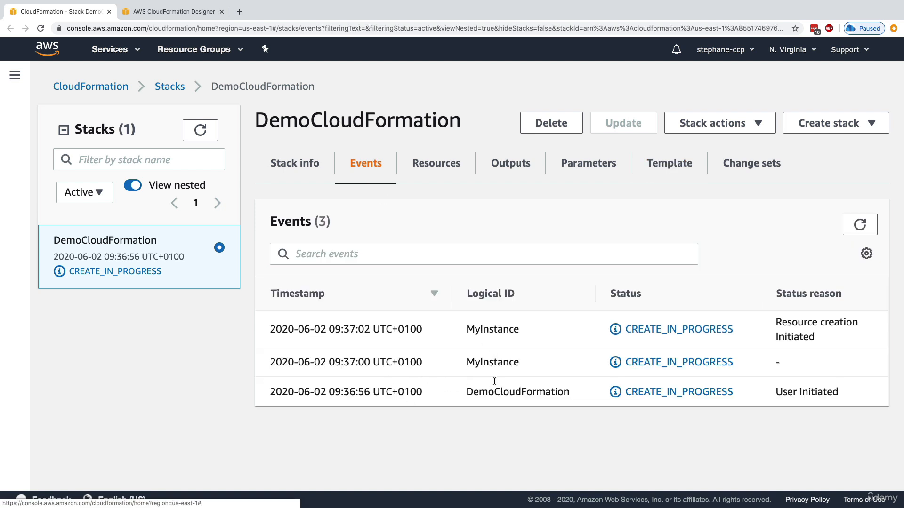
double_click(471, 364)
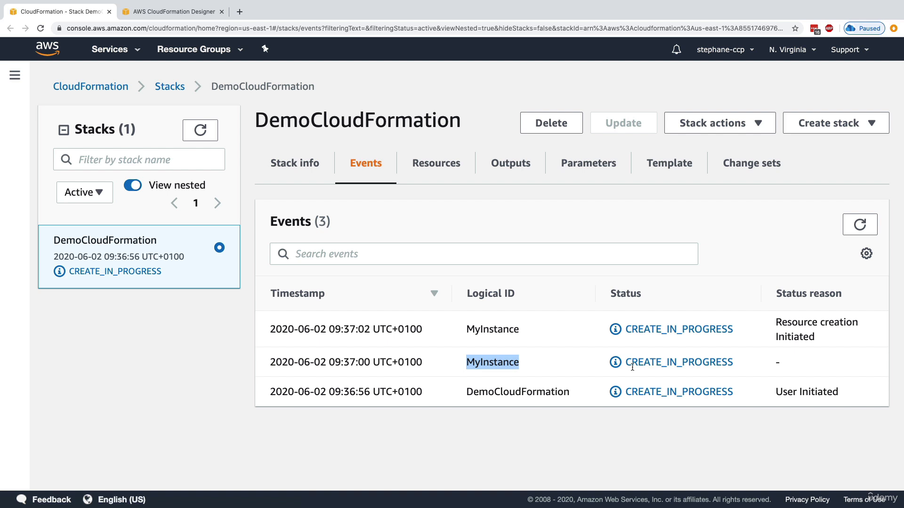
drag(631, 365, 692, 368)
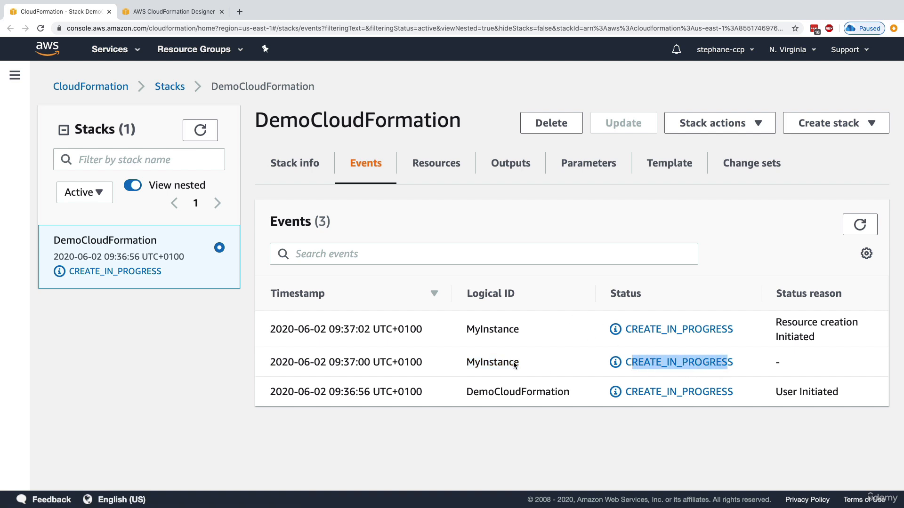
click(496, 392)
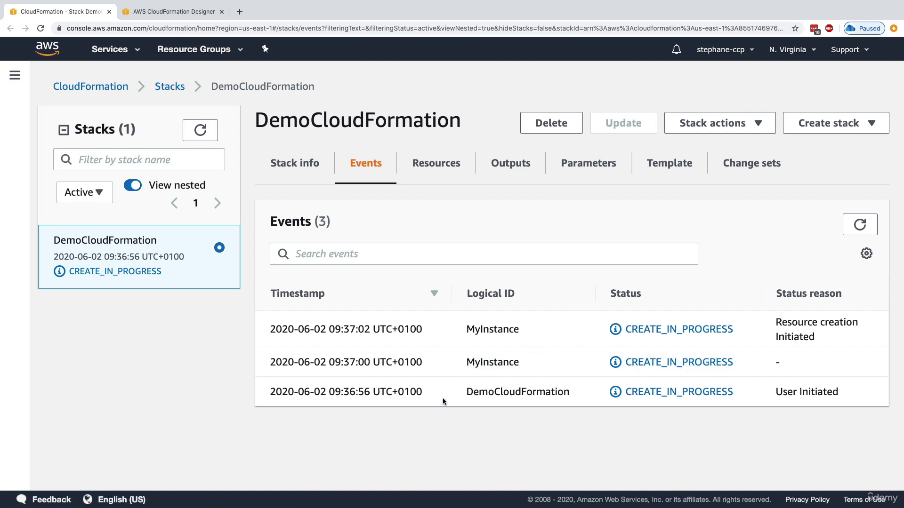
- Open the EC2 console in a separate browser tab, check its region and list the instances
click(125, 52)
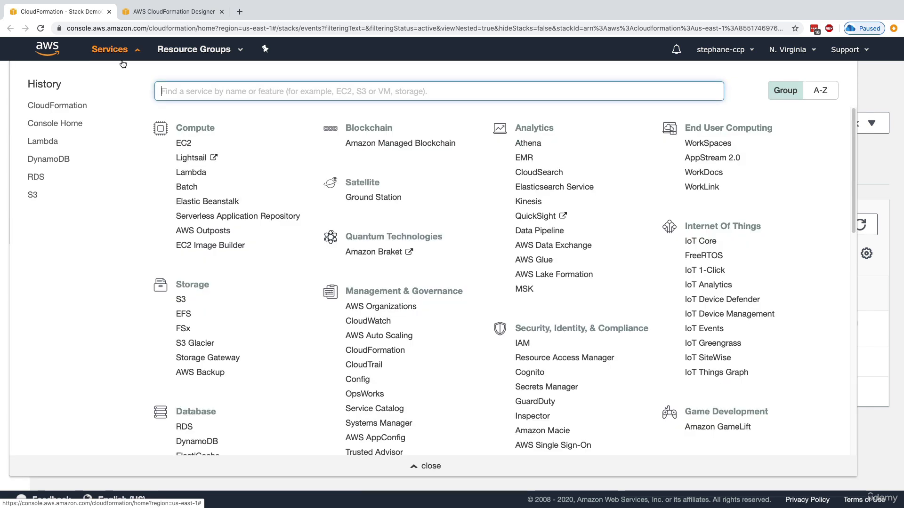
super+click(177, 155)
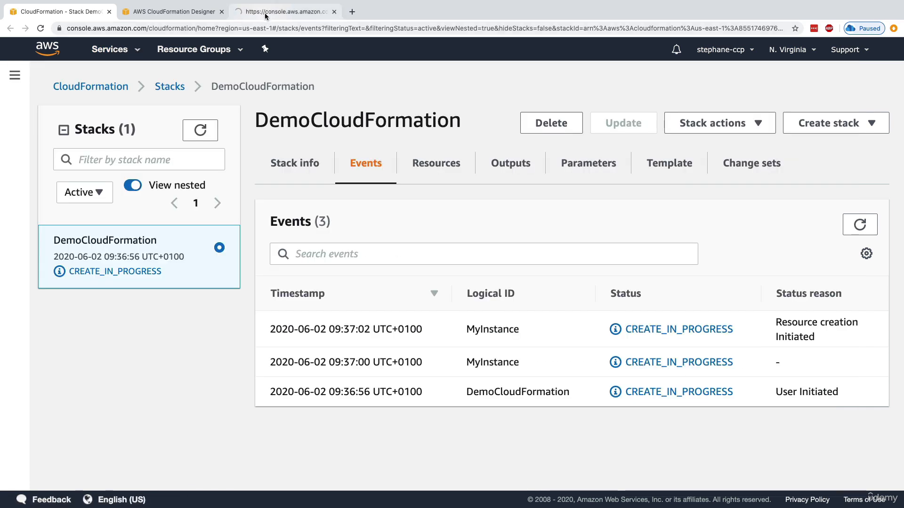
click(266, 13)
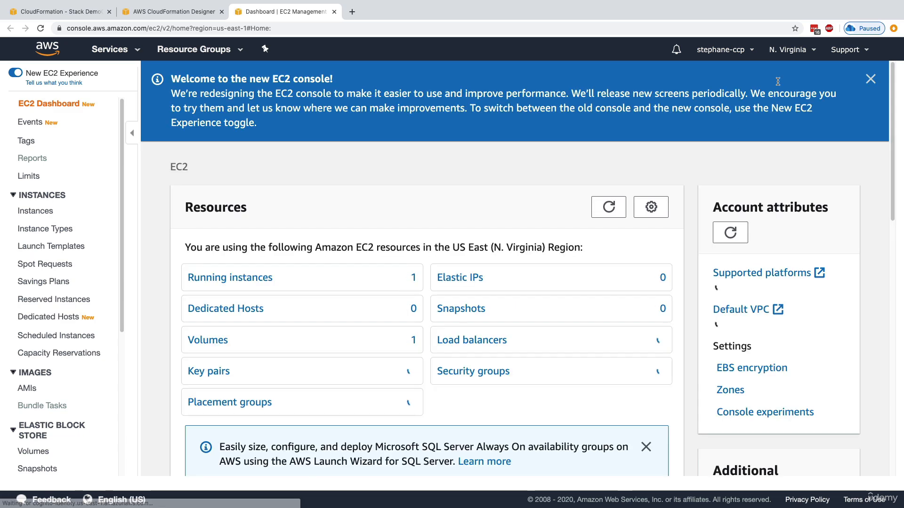
click(787, 52)
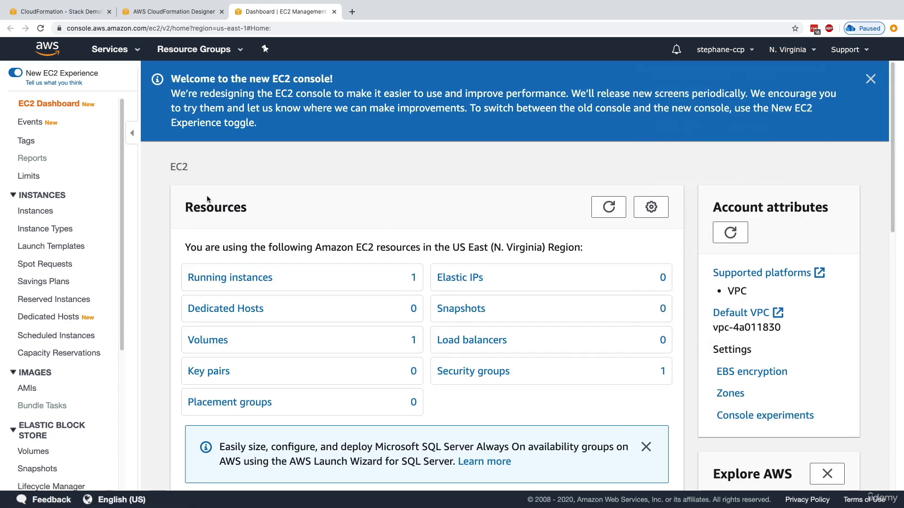
click(50, 212)
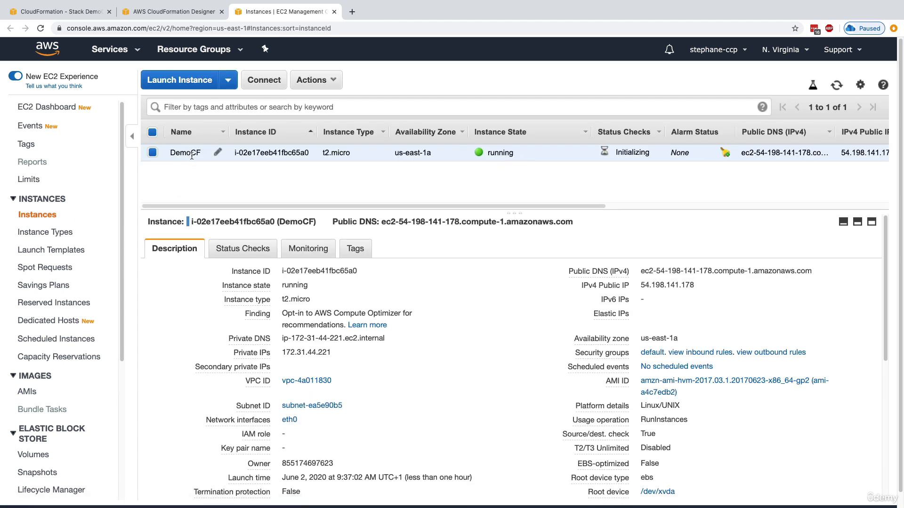
- Check the name, instance type and availability zone of the EC2 instance launched by the stack
drag(177, 154, 196, 155)
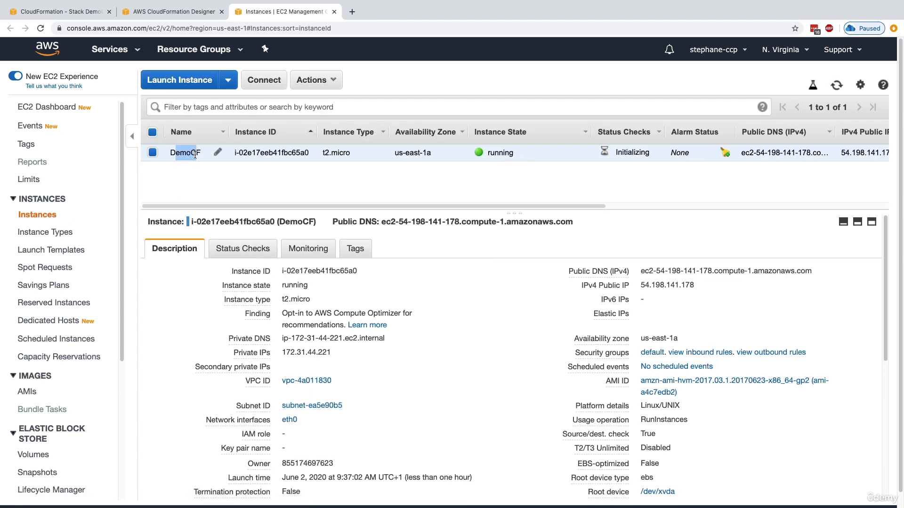
triple_click(343, 154)
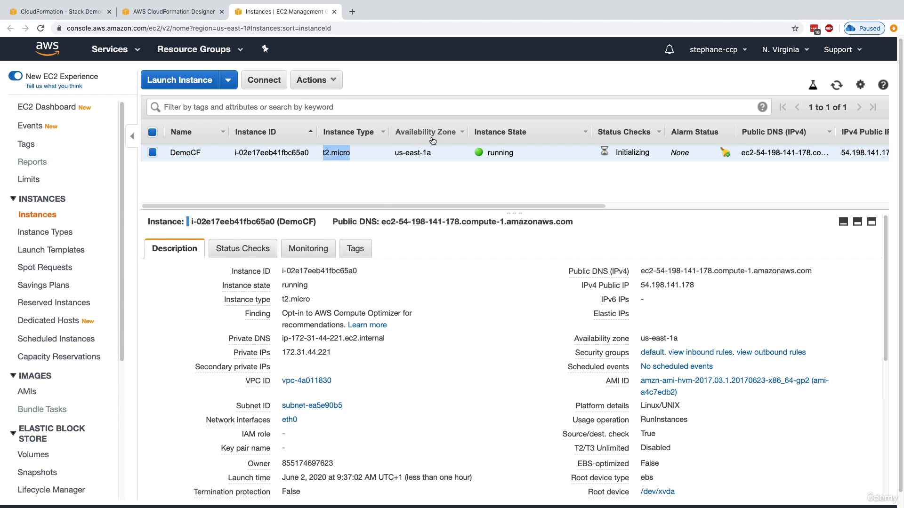
click(398, 153)
triple_click(398, 153)
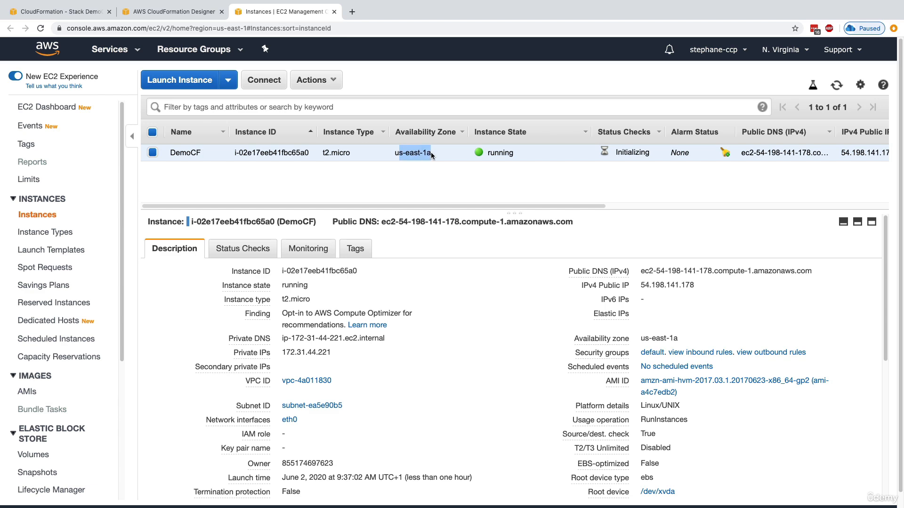
- Return to the DemoCloudFormation stack, view its template again and check the stack's latest creation status in the events
click(85, 14)
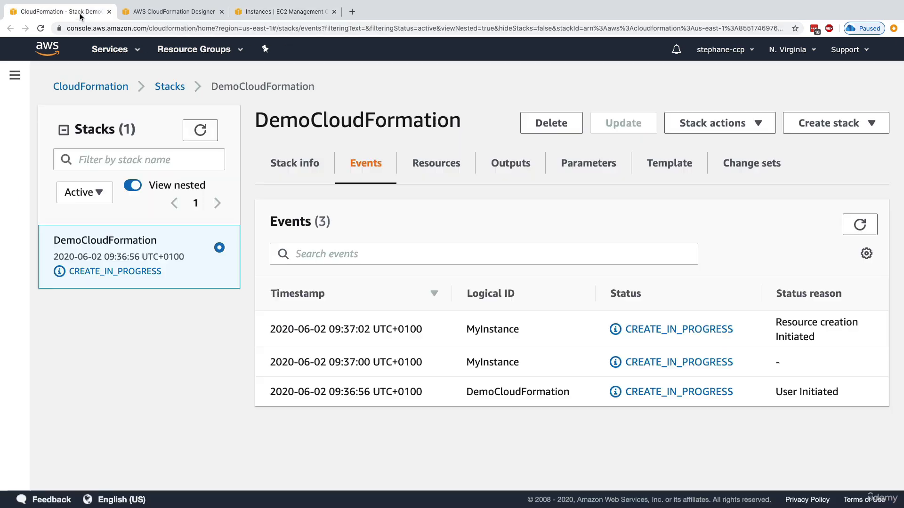
click(652, 164)
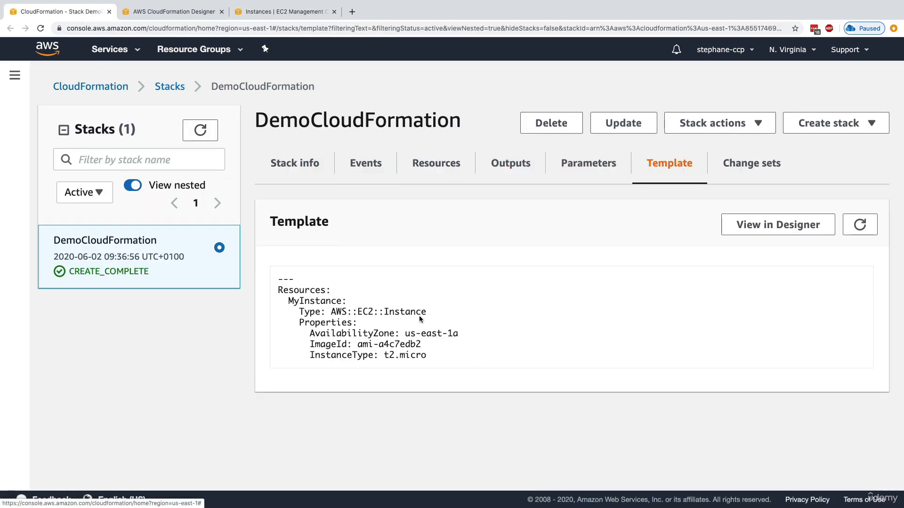
click(366, 165)
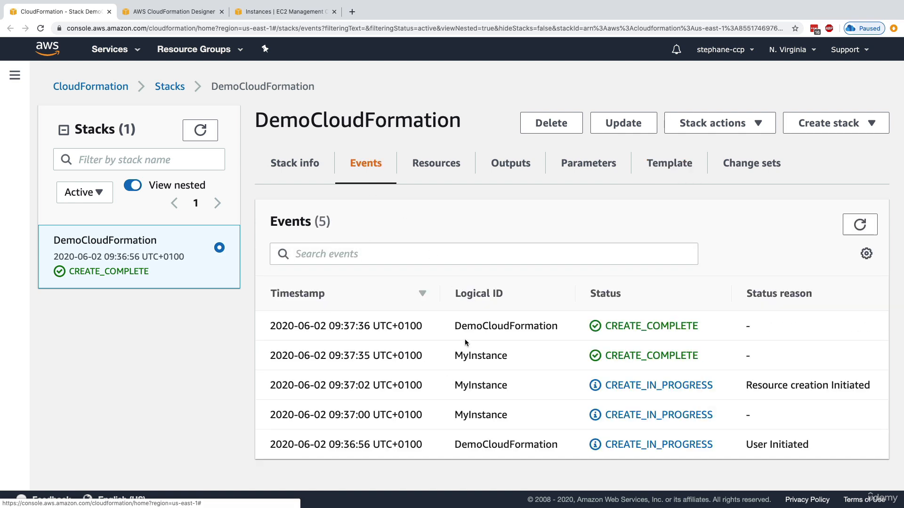
drag(611, 325, 698, 326)
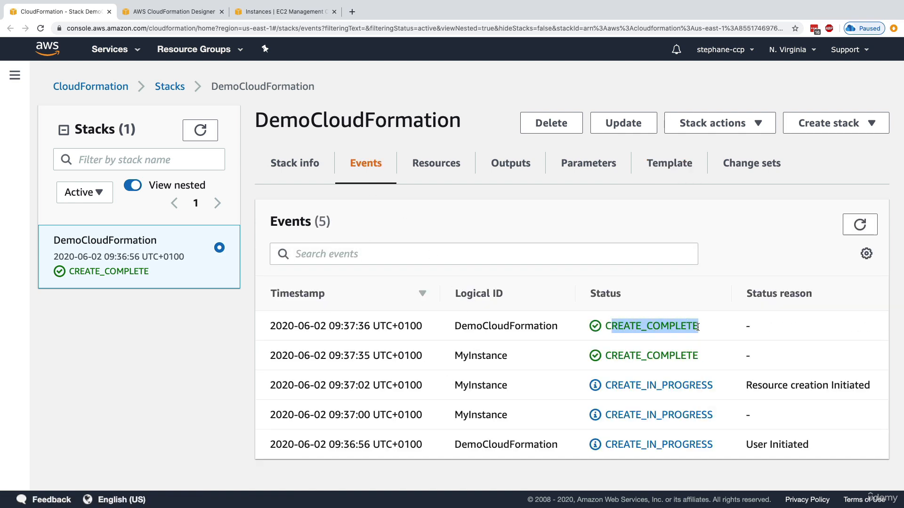
click(698, 327)
- View the stack's overview information, including its ID and status, and look at the DemoCF instance in EC2 again
click(314, 178)
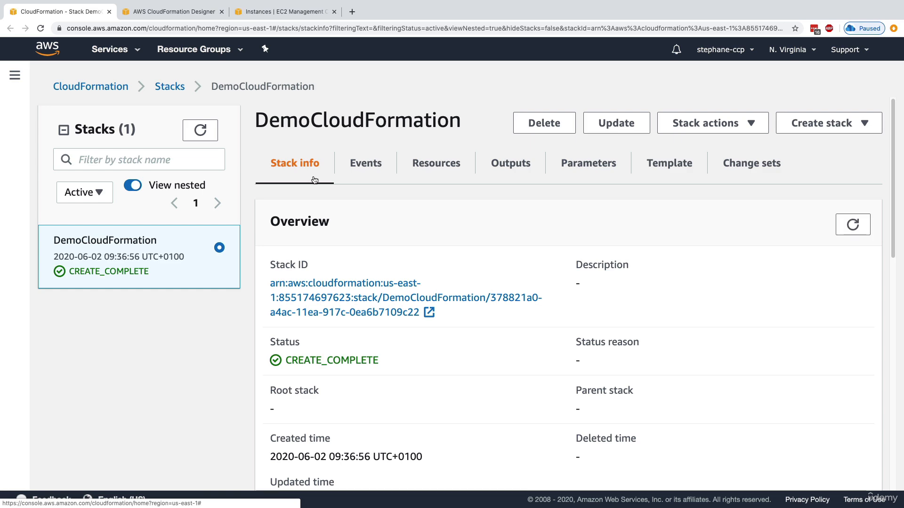
click(379, 372)
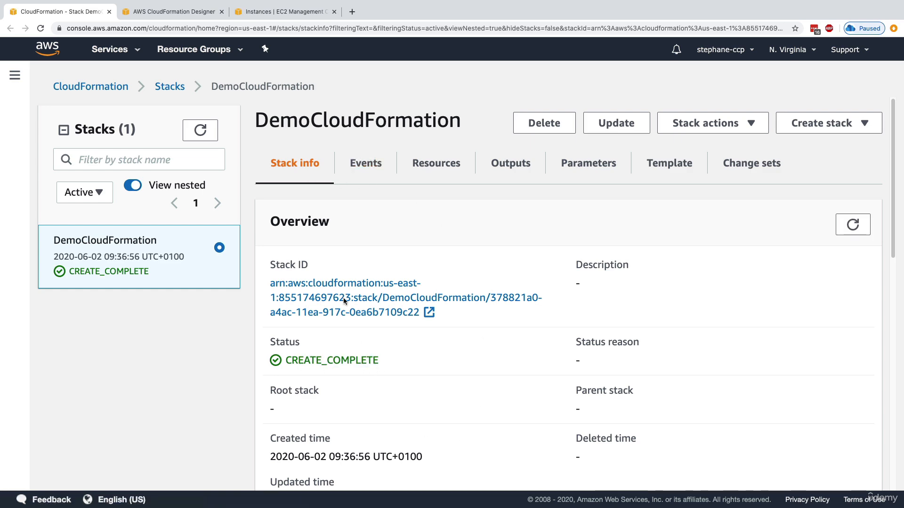
click(265, 16)
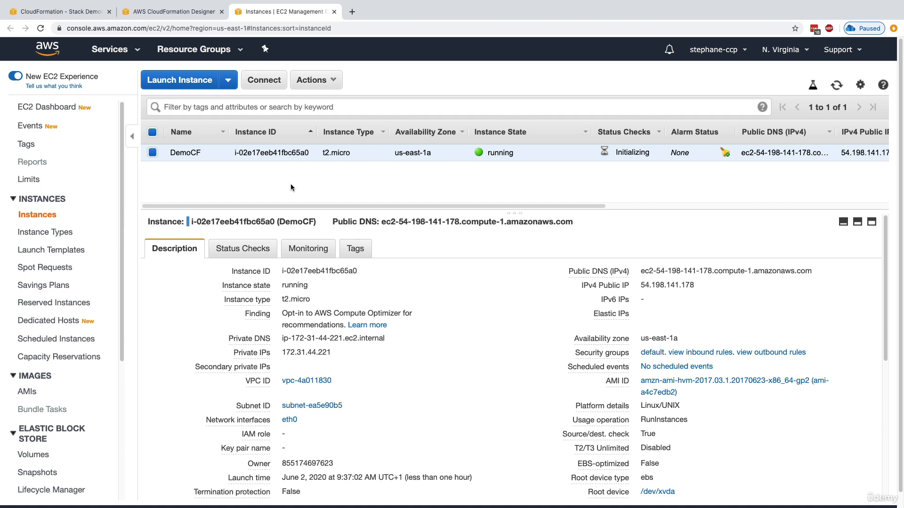
- Start a DemoCloudFormation stack update that replaces the current template with the uploaded file 1-ec2-with-sg-eip.yaml
click(85, 16)
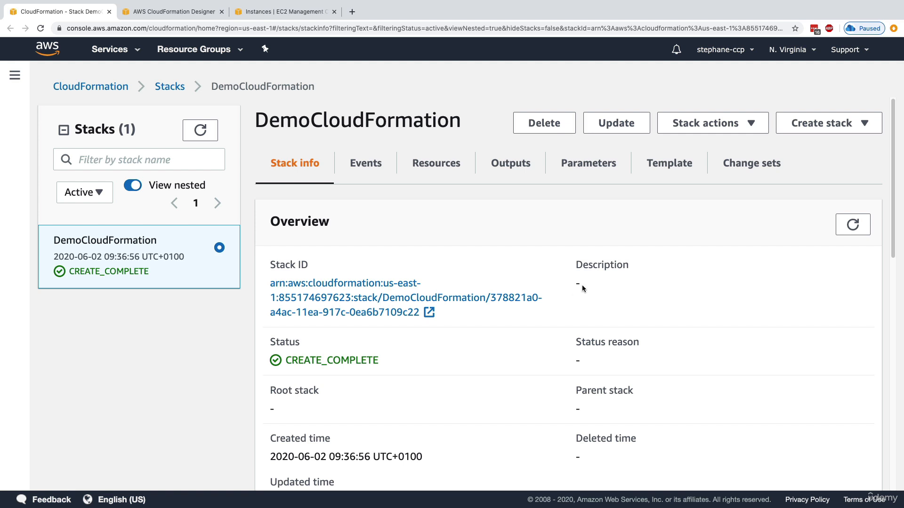
click(612, 124)
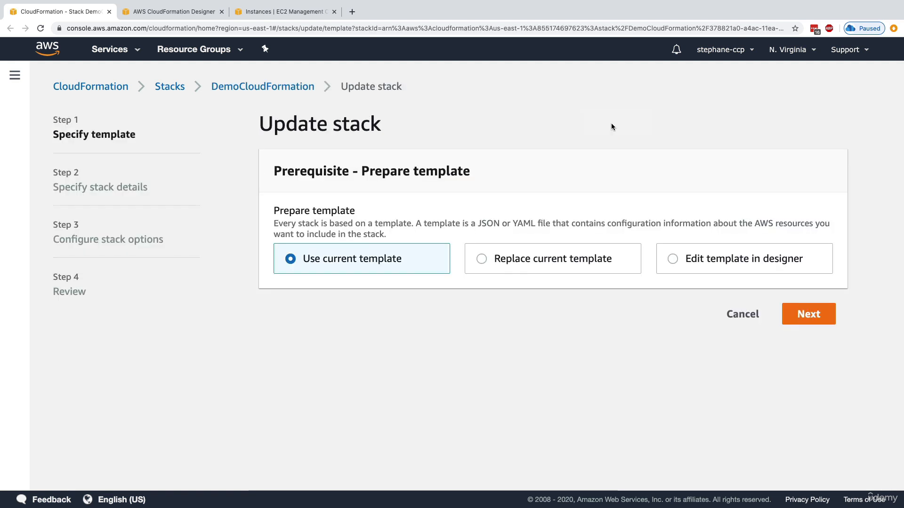
click(515, 265)
scroll(564, 347, down, 2)
click(592, 379)
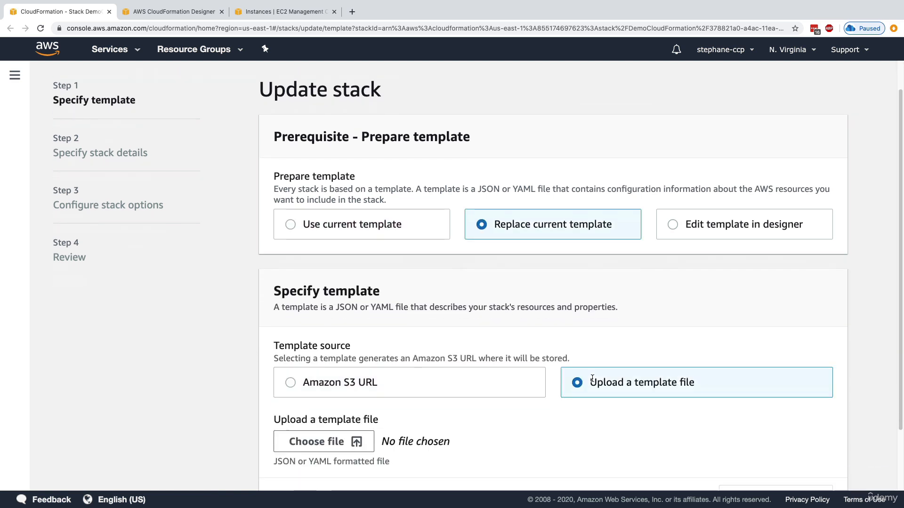
scroll(389, 392, down, 3)
click(345, 385)
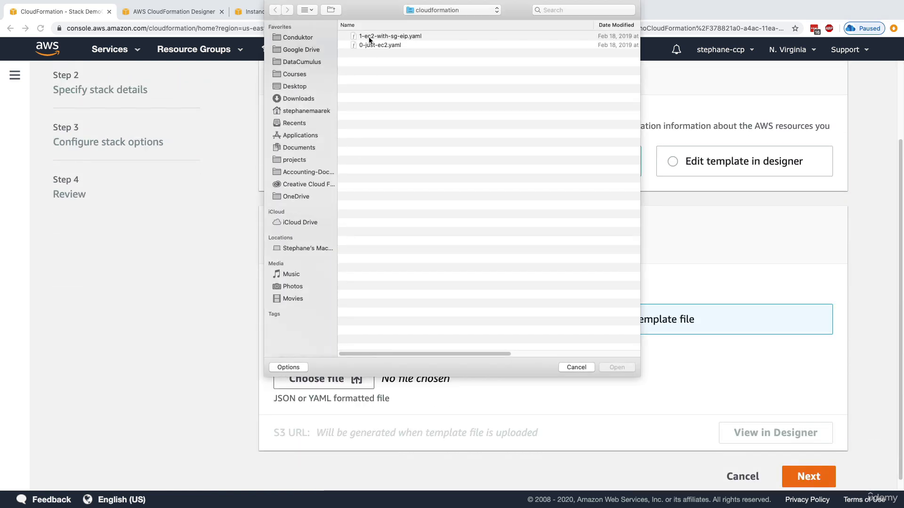
double_click(373, 36)
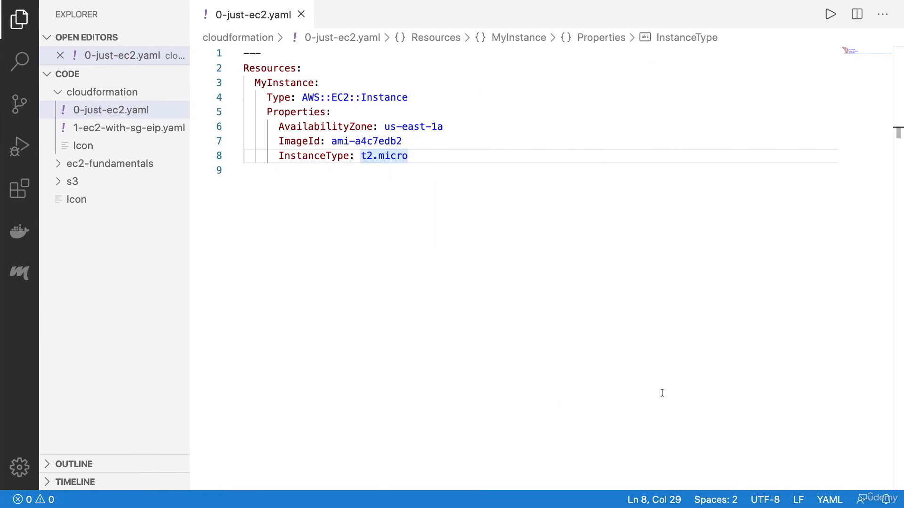
- Open 1-ec2-with-sg-eip.yaml in the code editor and examine its Parameters section and the MyInstance resource with its SecurityGroups property
click(127, 128)
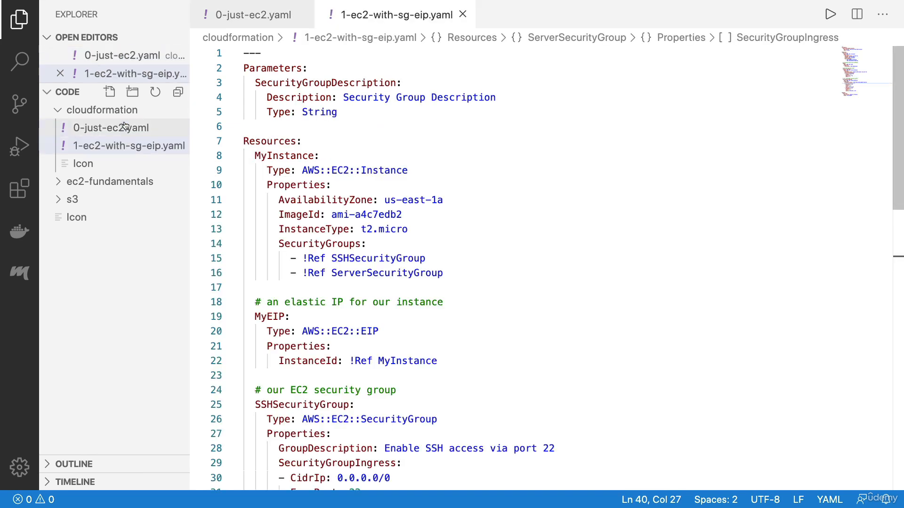
double_click(271, 65)
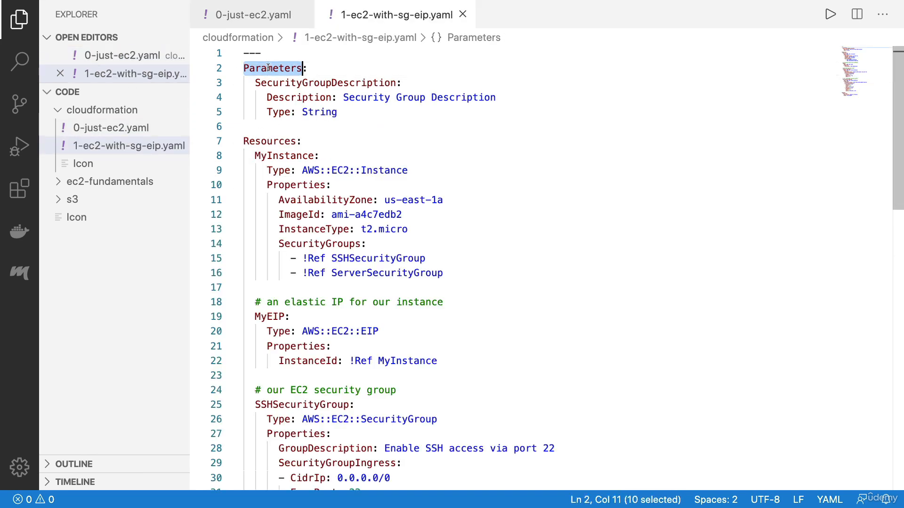
double_click(282, 142)
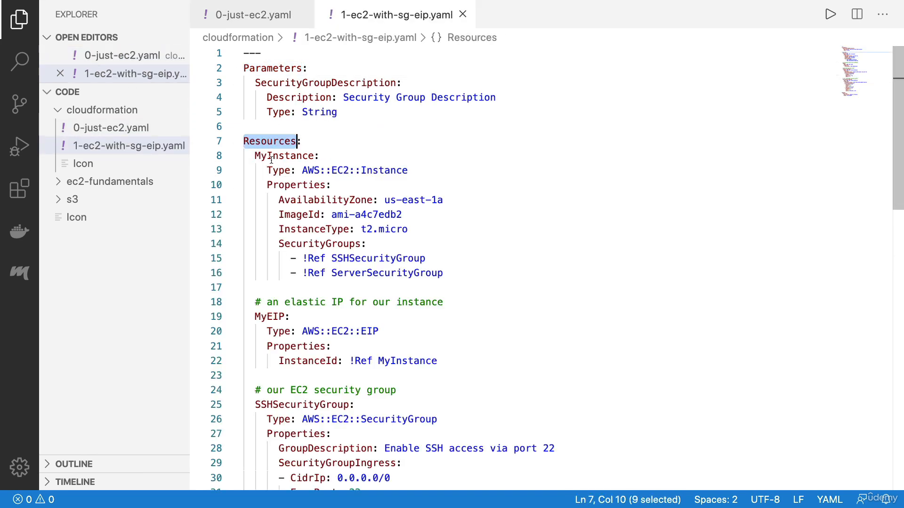
drag(262, 156, 396, 259)
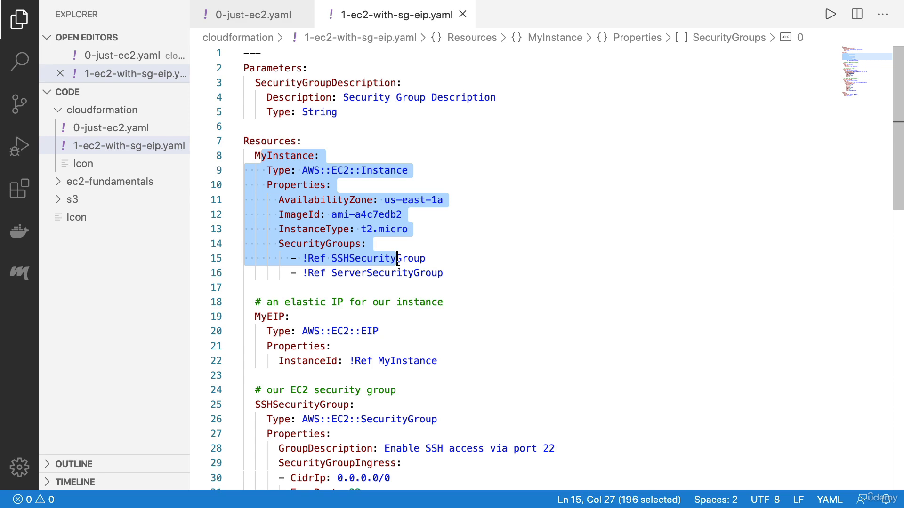
click(307, 244)
double_click(293, 243)
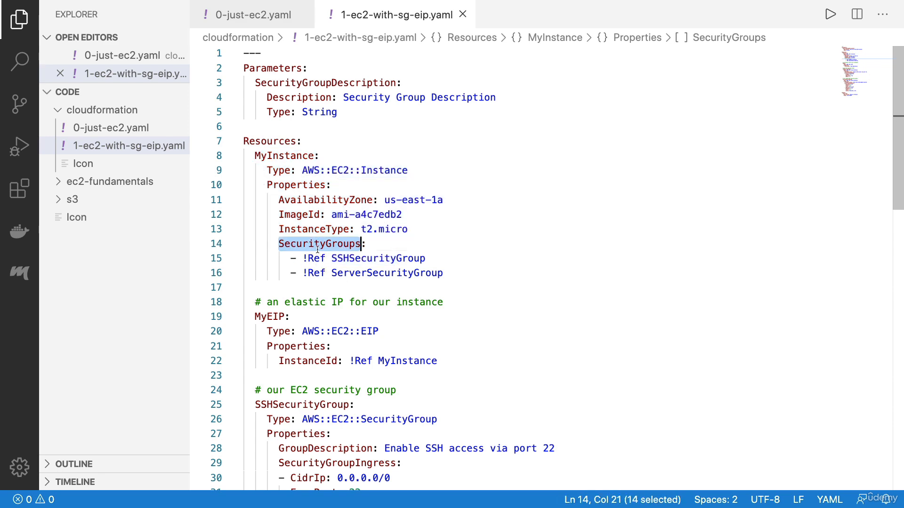
- Examine the MyEIP elastic IP, SSHSecurityGroup and ServerSecurityGroup resources in the template, including their ingress rules
scroll(309, 250, down, 3)
double_click(268, 193)
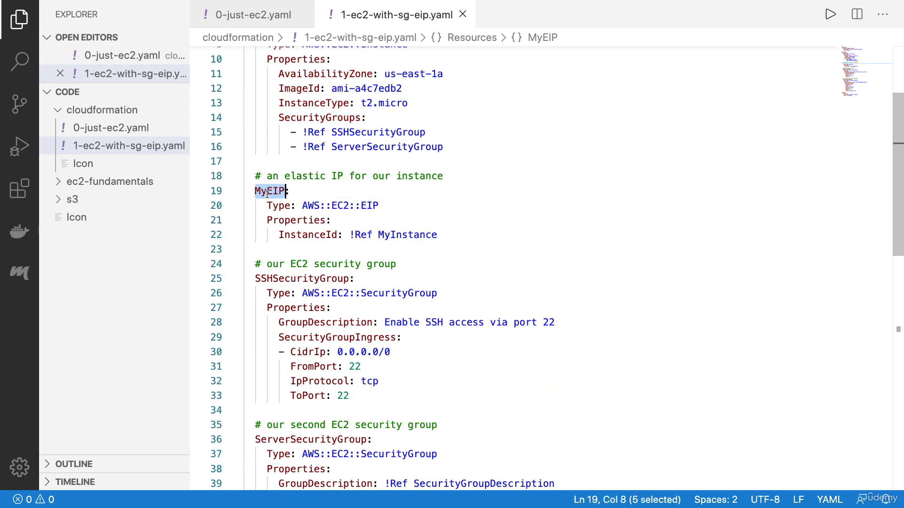
scroll(306, 257, down, 1)
double_click(295, 241)
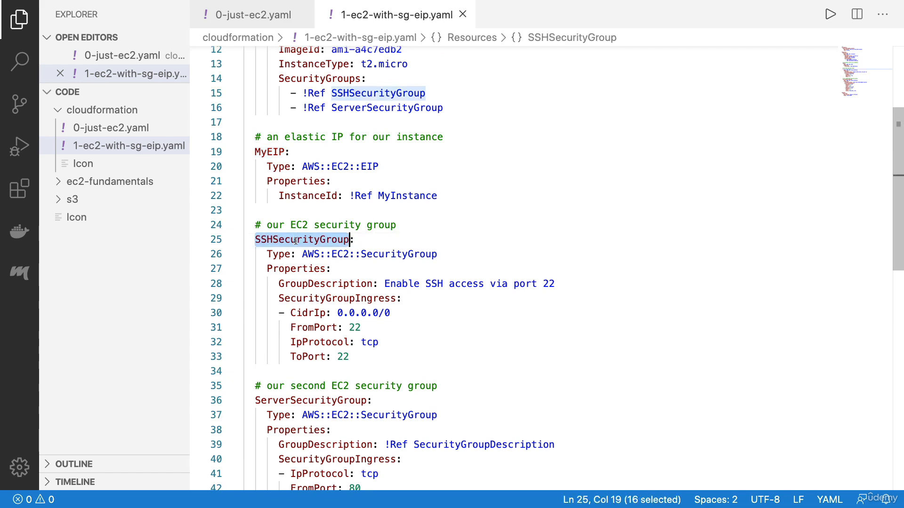
scroll(308, 376, down, 1)
double_click(309, 386)
scroll(315, 339, down, 2)
drag(322, 252, 351, 317)
click(356, 318)
scroll(357, 319, down, 1)
scroll(376, 371, down, 3)
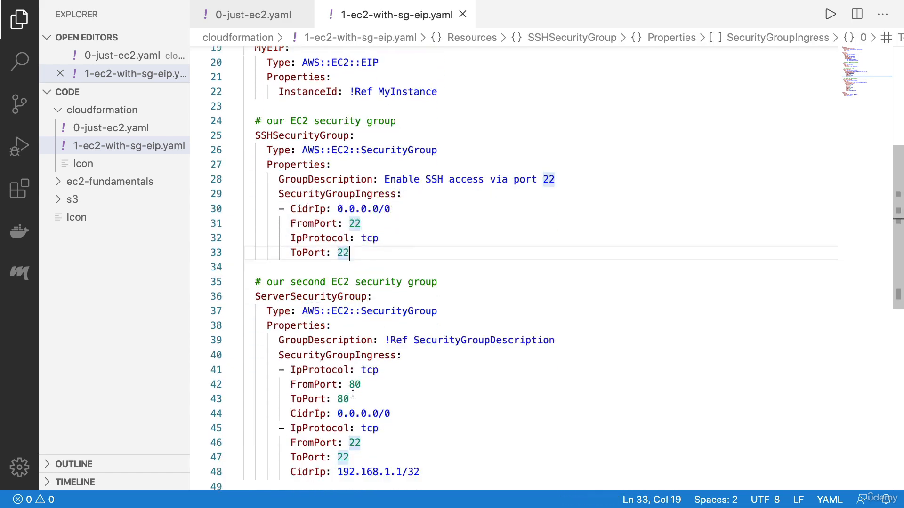
- Recheck the MyInstance definition with its security group references and skim the whole 1-ec2-with-sg-eip.yaml template once more
scroll(347, 412, up, 5)
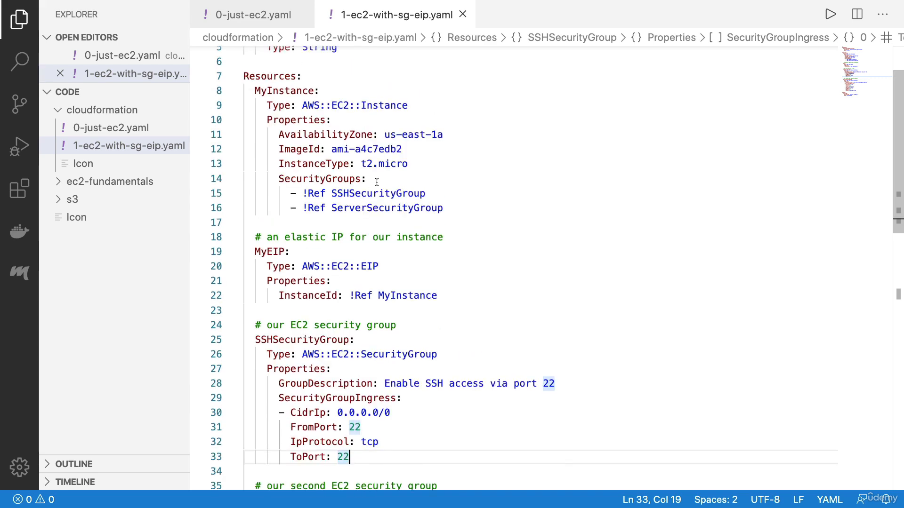
drag(425, 207, 391, 149)
click(361, 105)
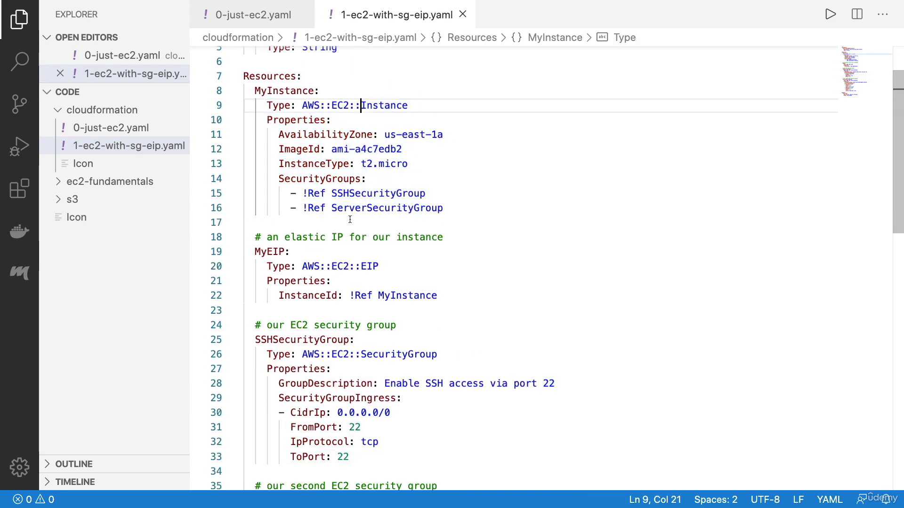
scroll(350, 220, down, 8)
scroll(346, 373, up, 9)
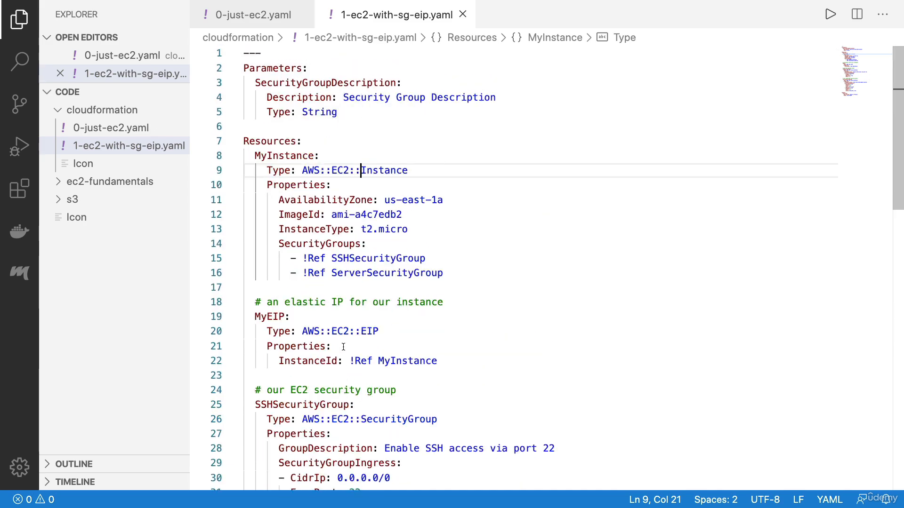
- Return to the stack update in the browser, continue to the stack details and enter "Demo Security Group Description through CloudFormation" as SecurityGroupDescription
click(389, 142)
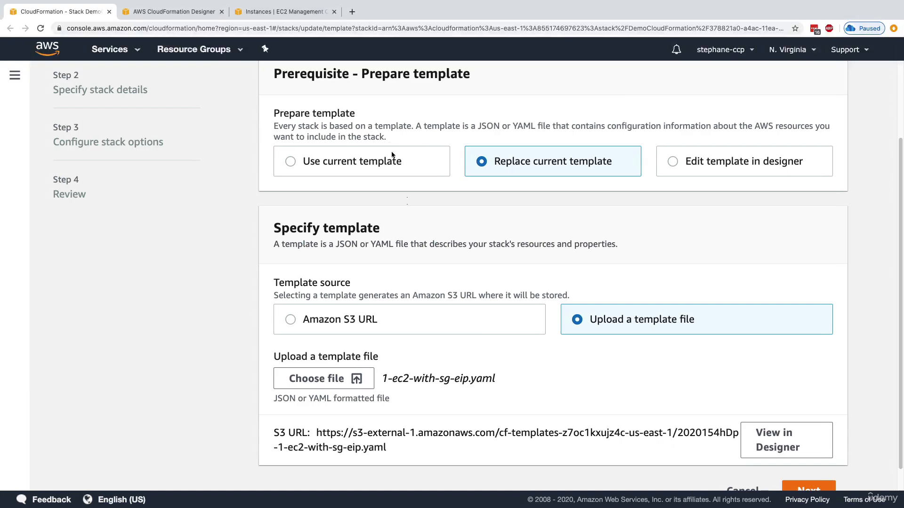
click(808, 487)
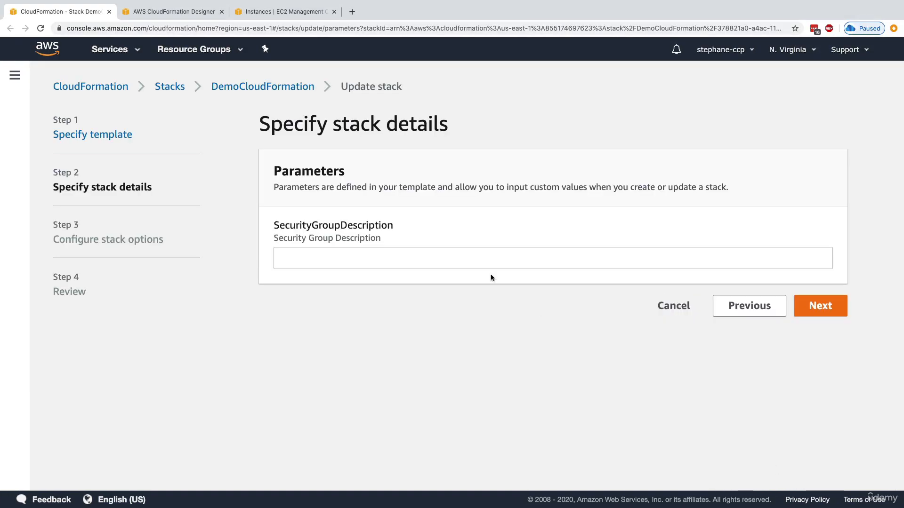
click(333, 249)
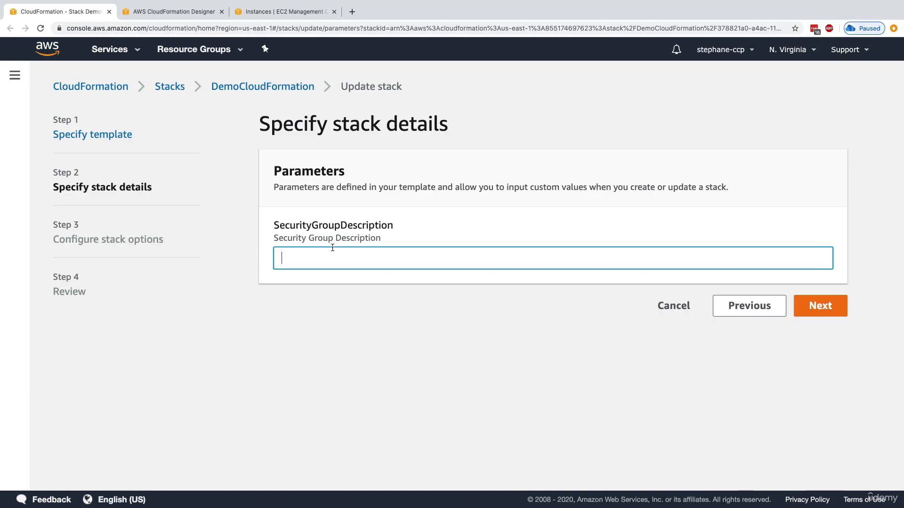
text(Demo Secur)
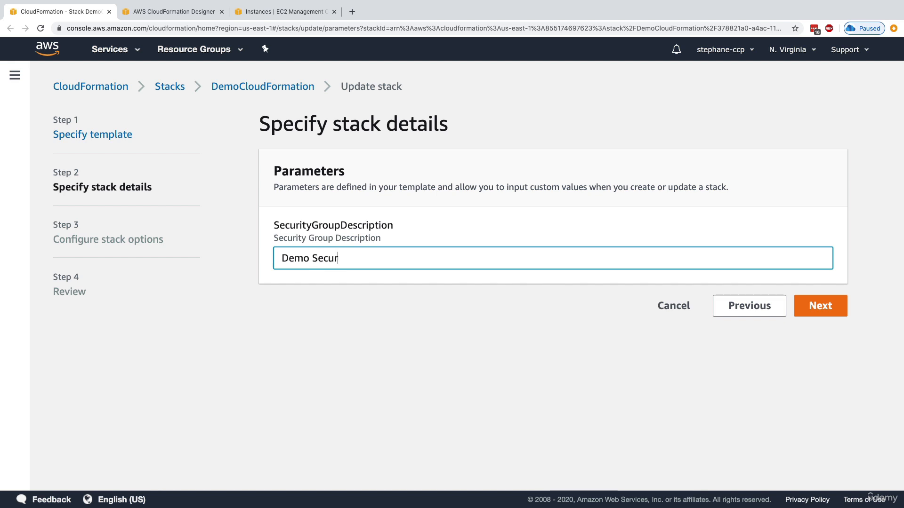
text(ity Group Descritio)
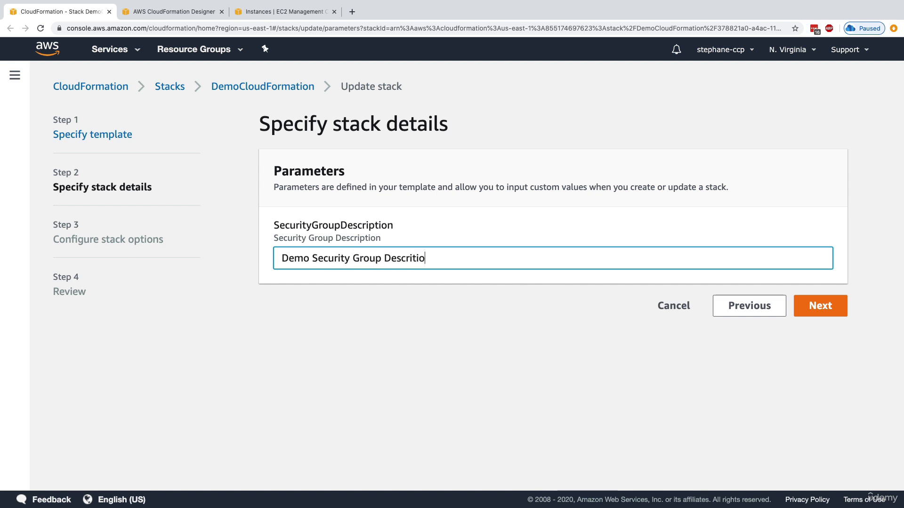
text(tion through CloudFOrma)
key(BackSpace)
key(BackSpace)
key(BackSpace)
text(r)
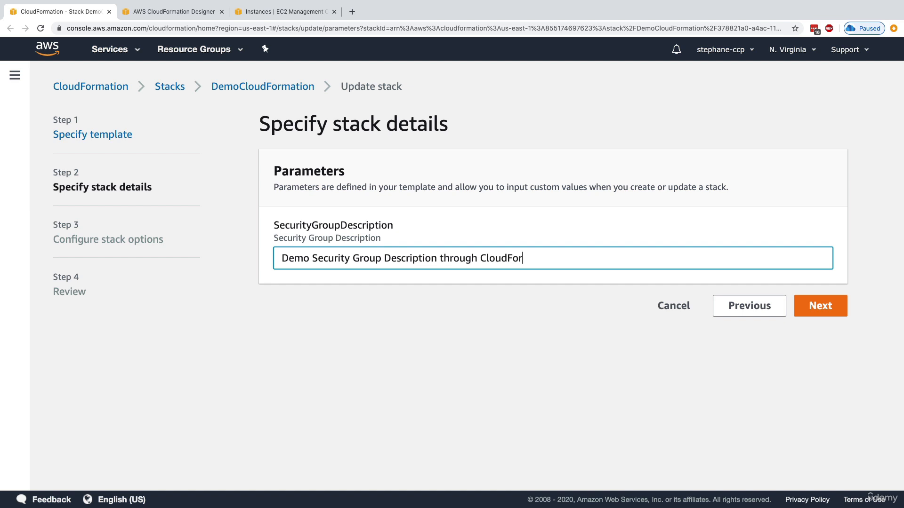
text(mation)
- Shorten the SecurityGroupDescription parameter to "Demo Security Group"
drag(378, 265, 282, 259)
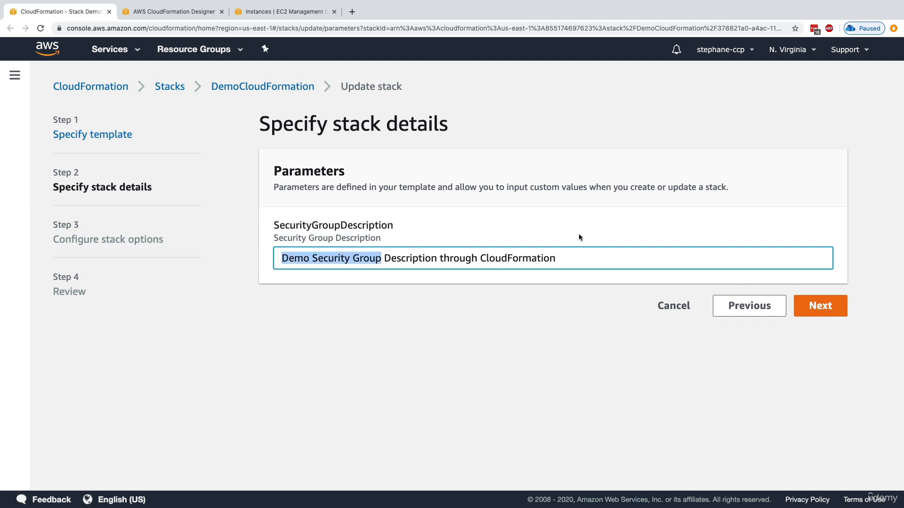
shift+click(614, 257)
key(BackSpace)
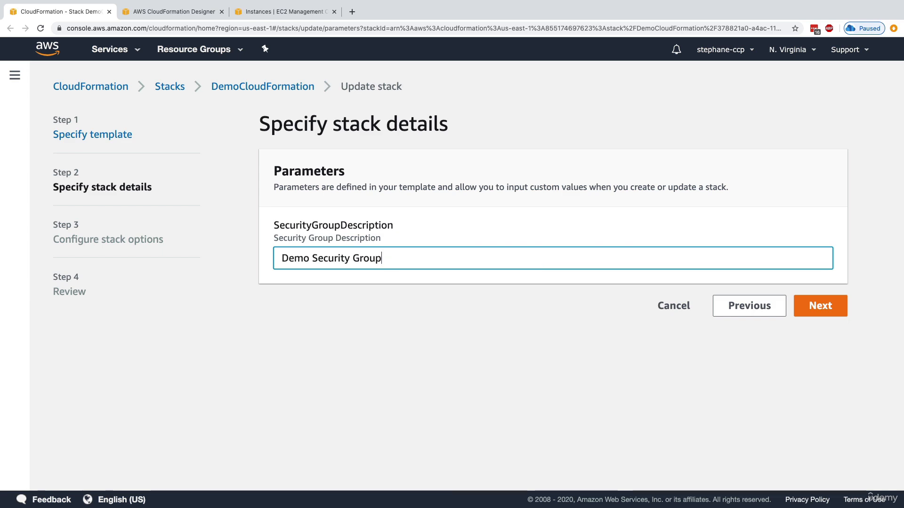
- Accept the stack details, keep the existing stack options and proceed to the review of the update
click(811, 302)
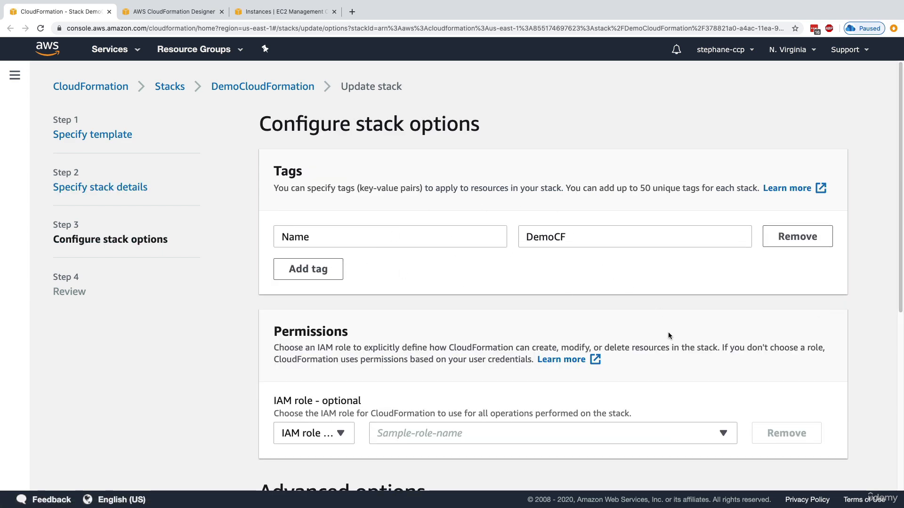
scroll(668, 332, down, 6)
click(808, 468)
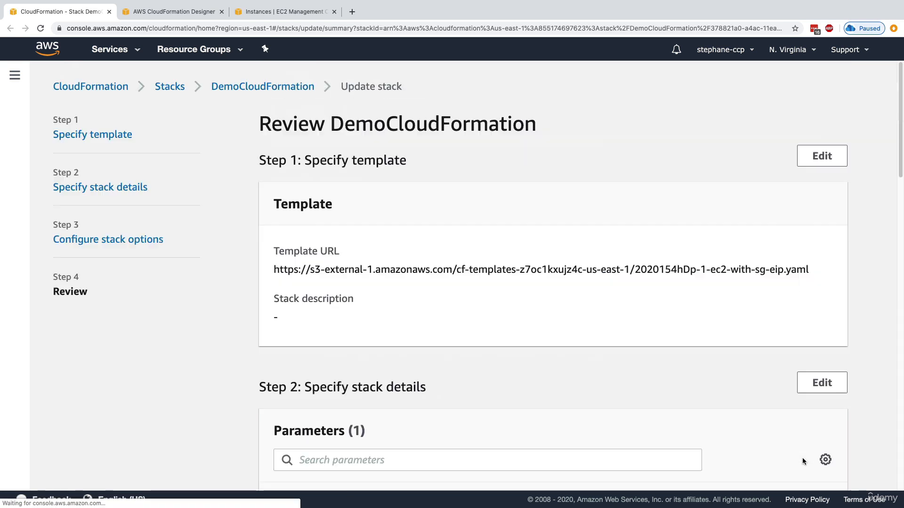
- Review the update's template and parameter settings and look through the change set preview
scroll(468, 256, down, 10)
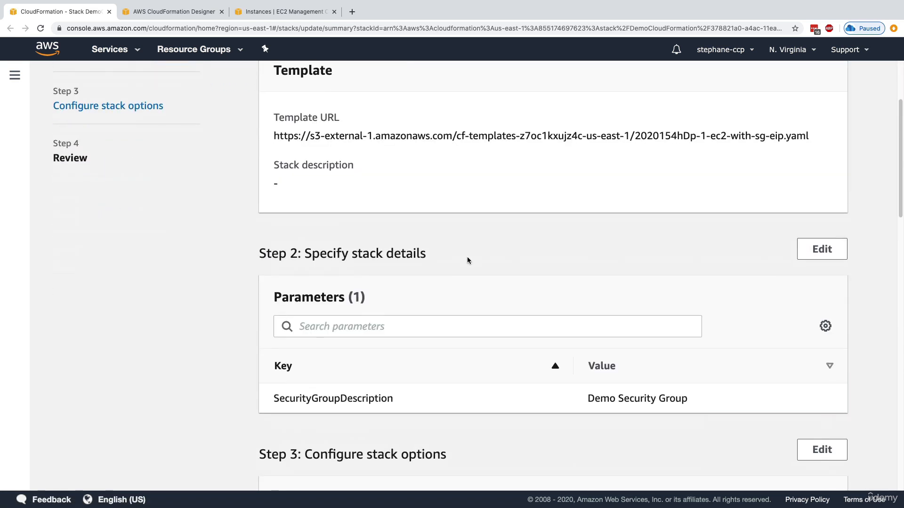
scroll(467, 261, down, 14)
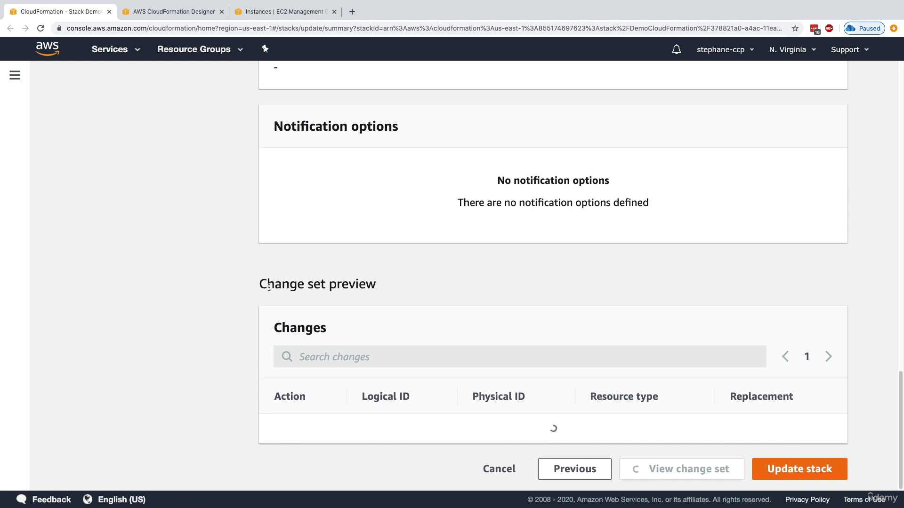
drag(260, 284, 379, 291)
scroll(379, 288, down, 3)
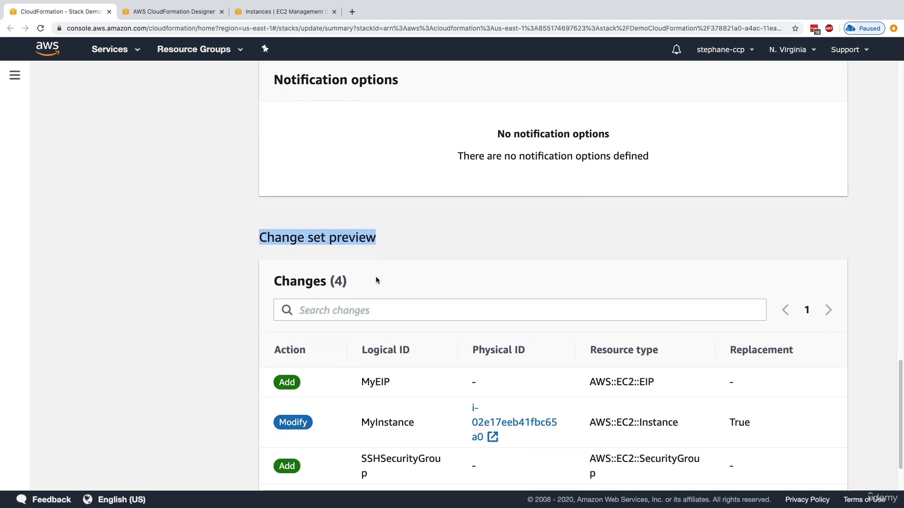
click(334, 176)
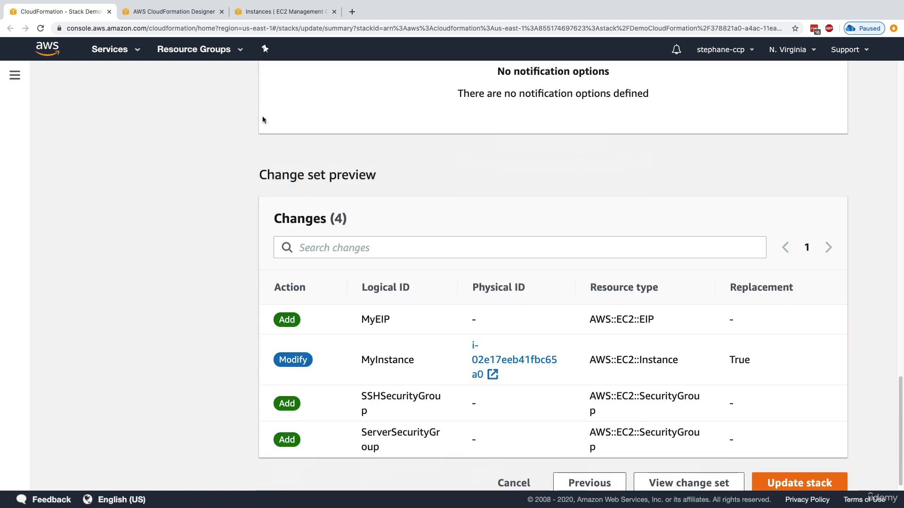
scroll(298, 170, down, 1)
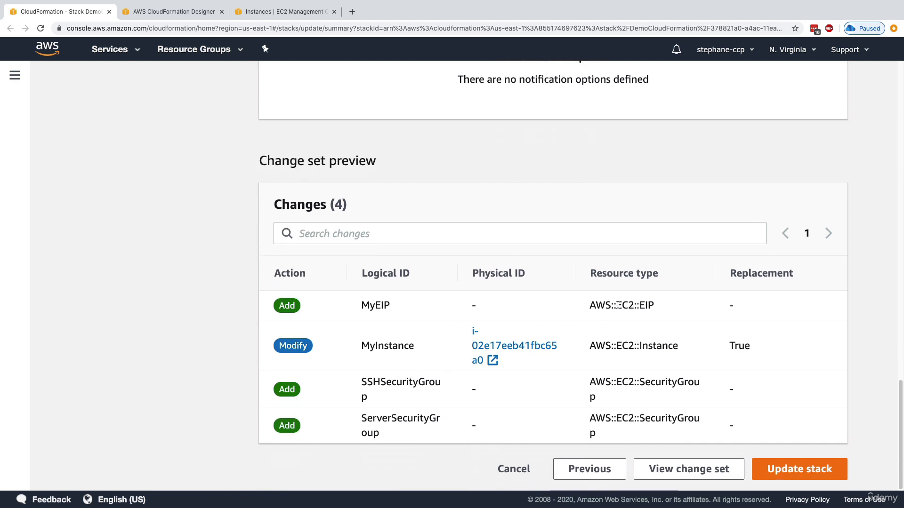
- Examine the previewed changes for the elastic IP, the security groups and MyInstance, including the action and replacement values
drag(591, 305, 662, 313)
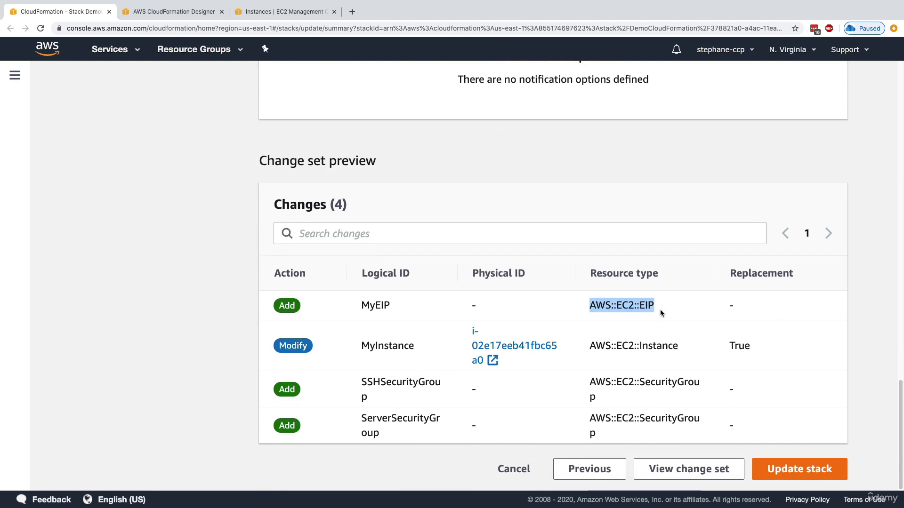
click(288, 386)
drag(593, 378, 607, 439)
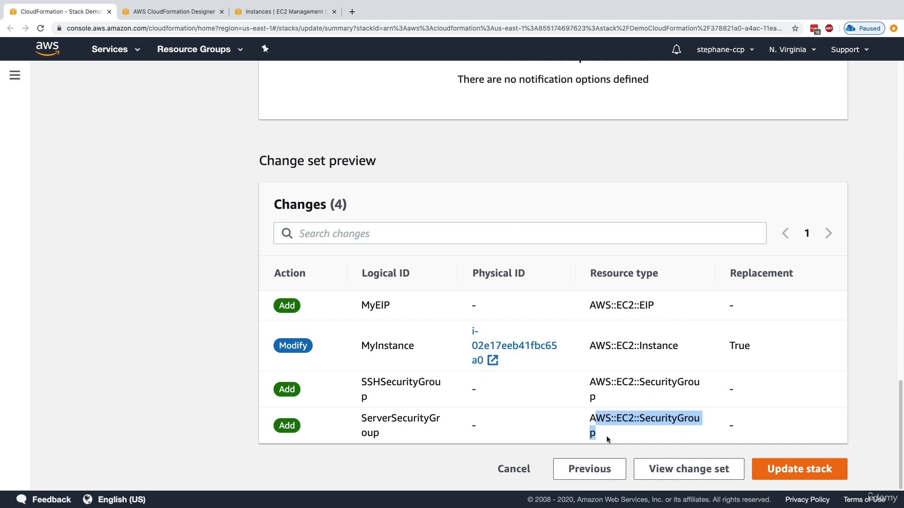
click(607, 439)
drag(369, 349, 410, 349)
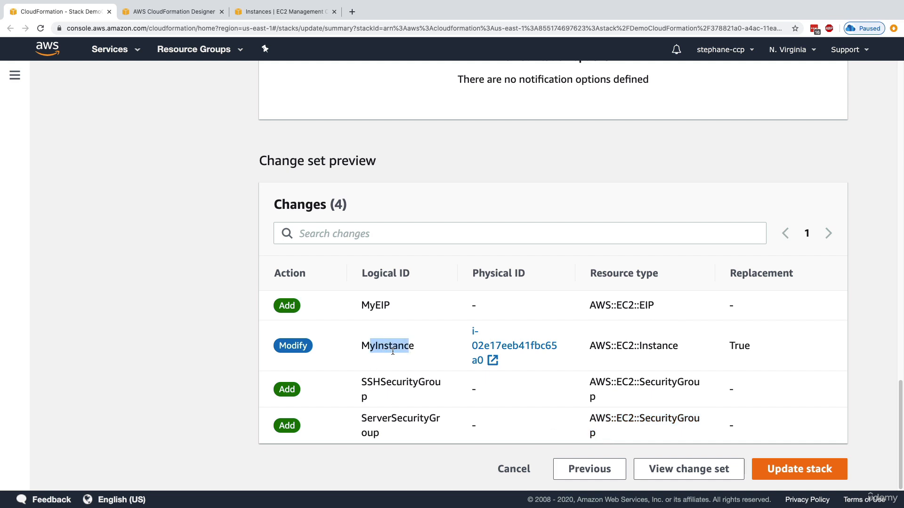
double_click(297, 345)
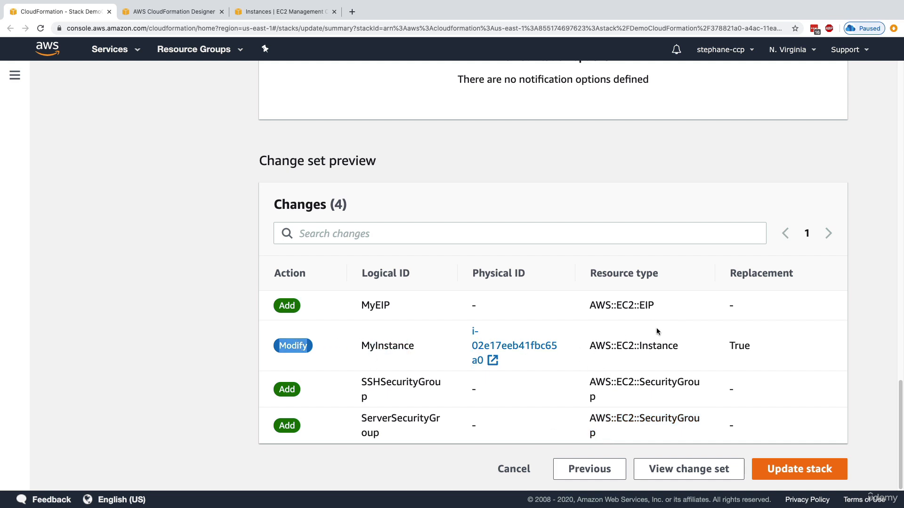
drag(729, 343, 758, 346)
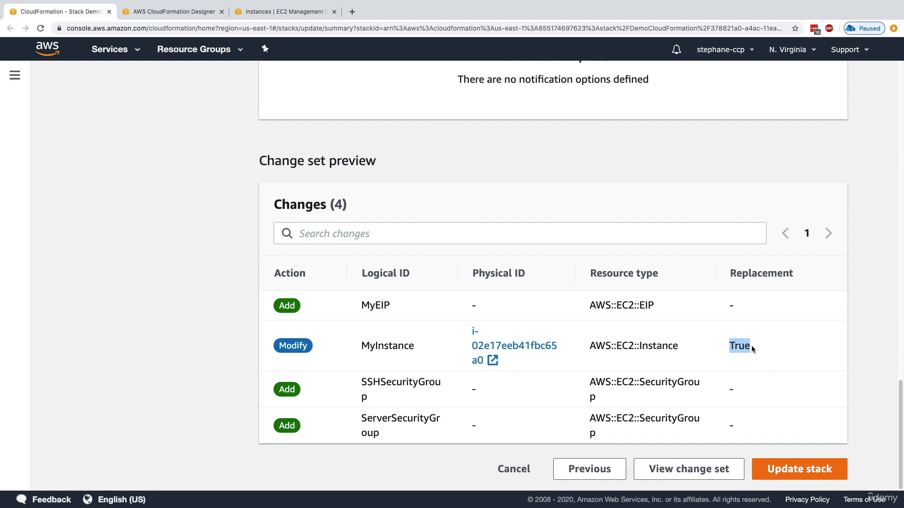
click(756, 349)
- Submit the DemoCloudFormation stack update and check its progress in the stack events
click(773, 464)
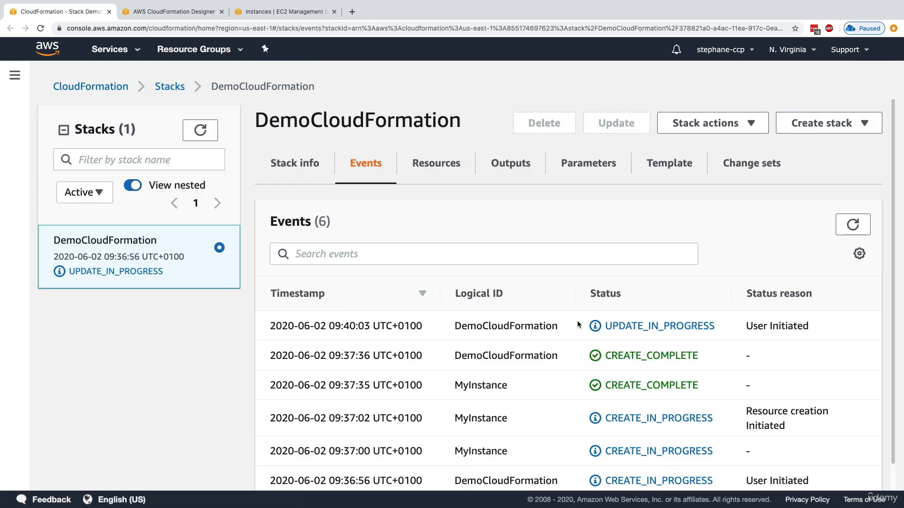
drag(603, 325, 725, 332)
click(725, 332)
scroll(649, 337, down, 1)
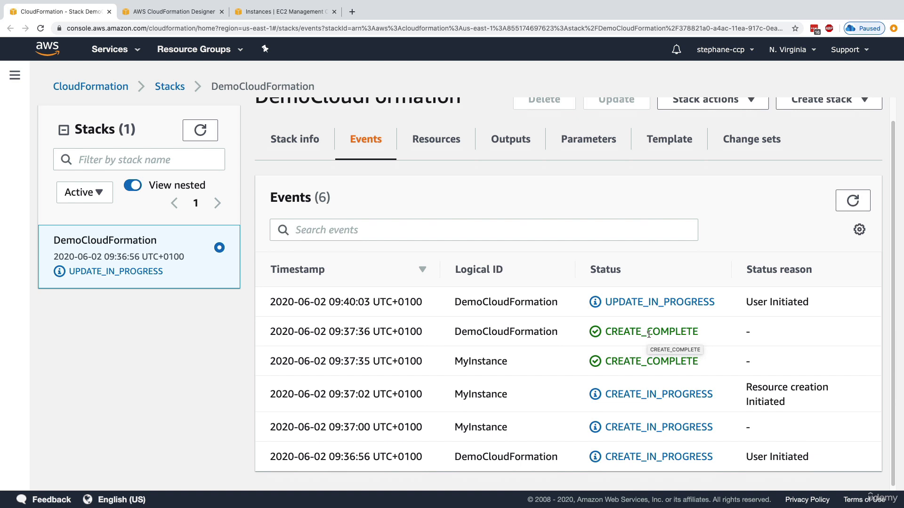
- Open the DemoCloudFormation stack's template in Designer, examine the resource diagram, and return to the stack page
click(645, 154)
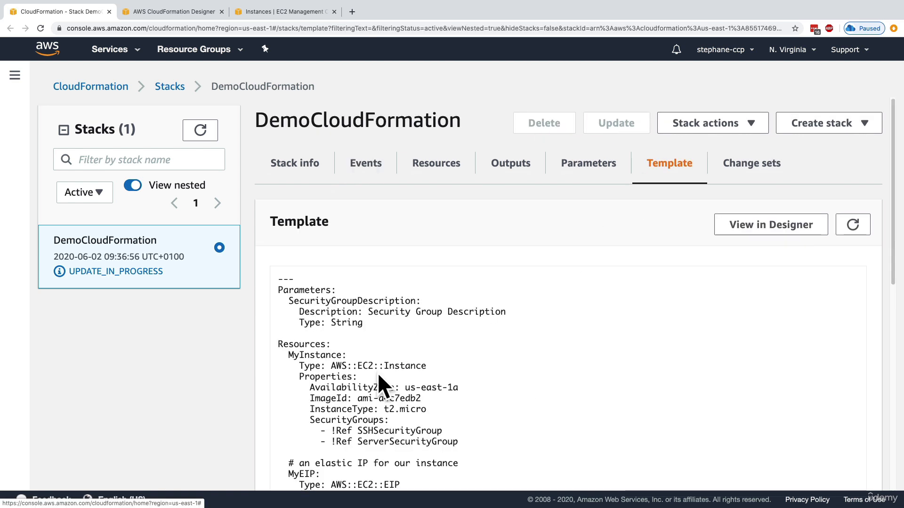
click(750, 226)
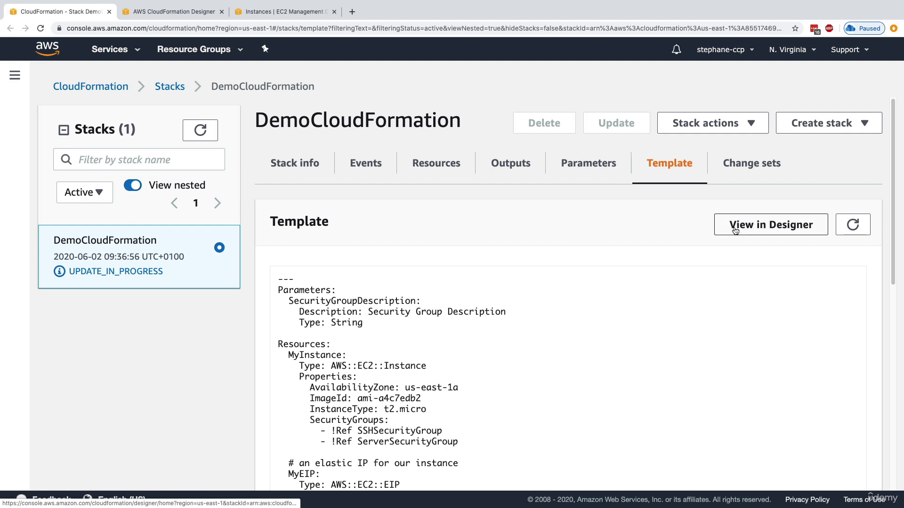
click(380, 12)
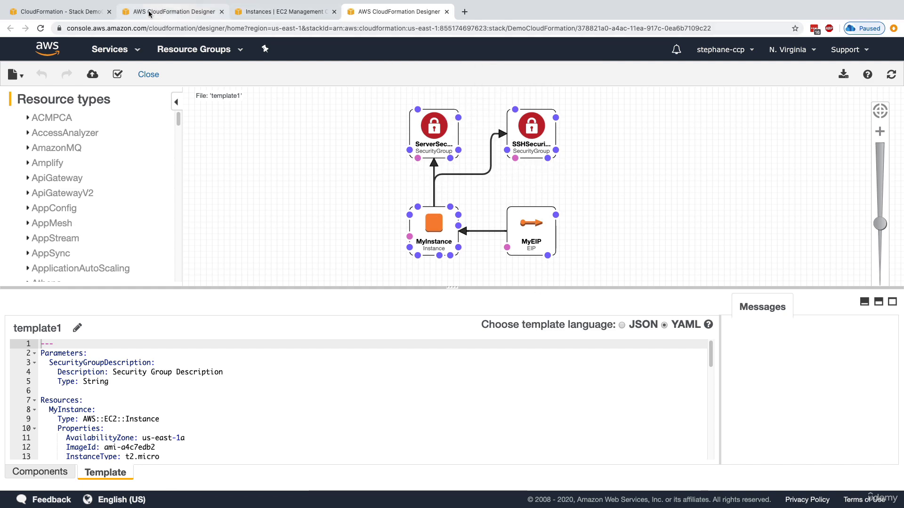
click(95, 12)
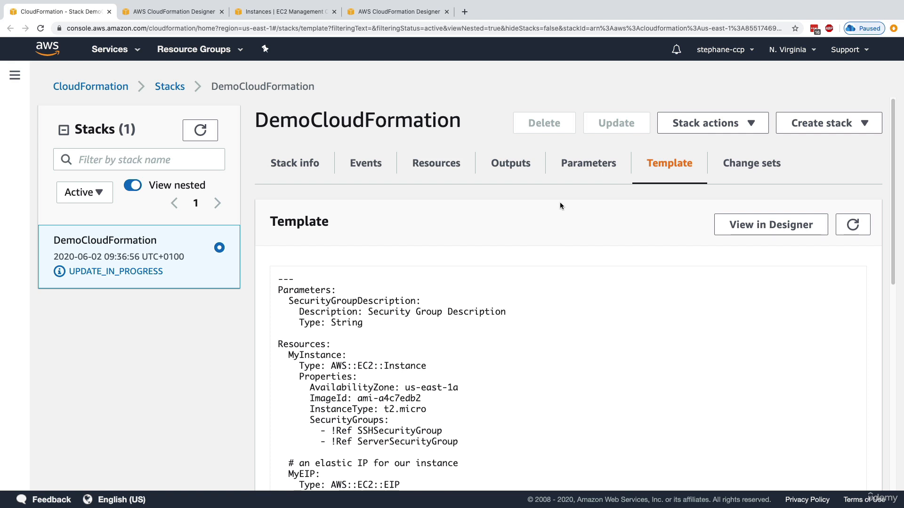
- Check the SecurityGroupDescription parameter and its value in the DemoCloudFormation stack
click(575, 174)
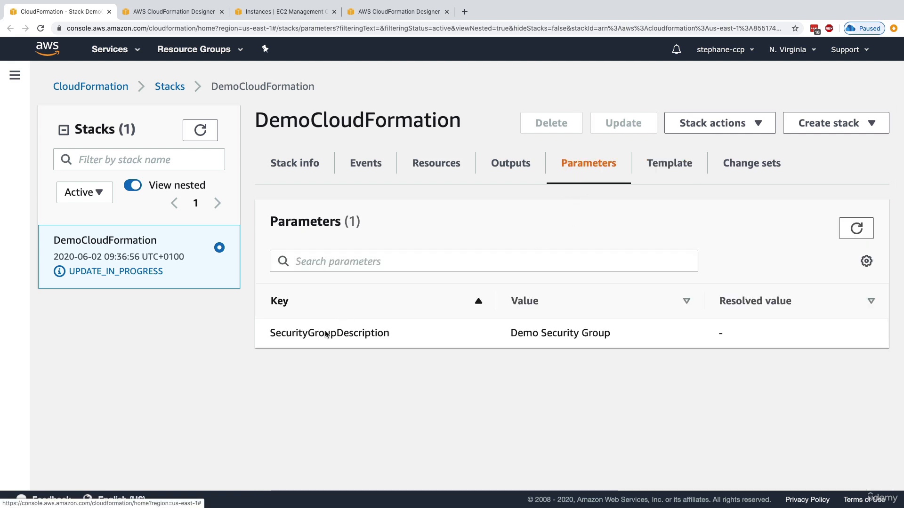
drag(313, 335, 585, 336)
double_click(587, 336)
click(587, 336)
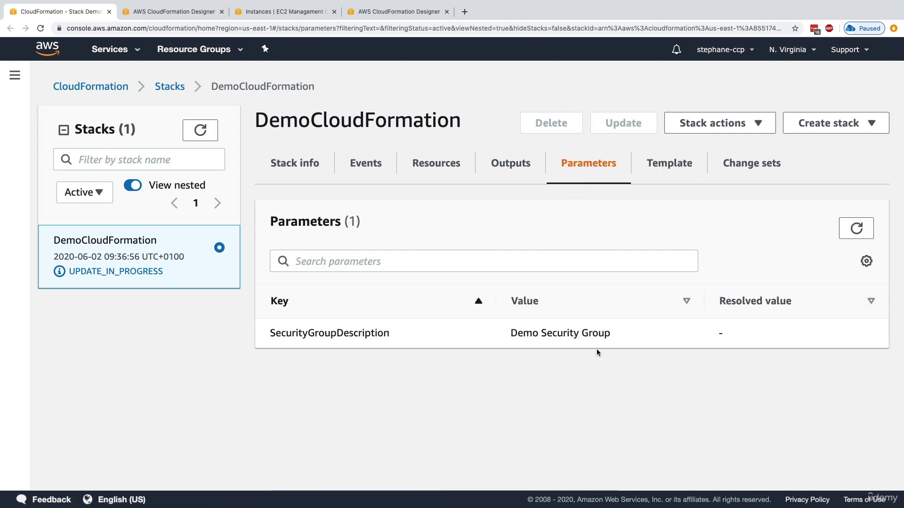
- Review the stack's resources, checking MyInstance and both security groups, and refresh the list
click(439, 166)
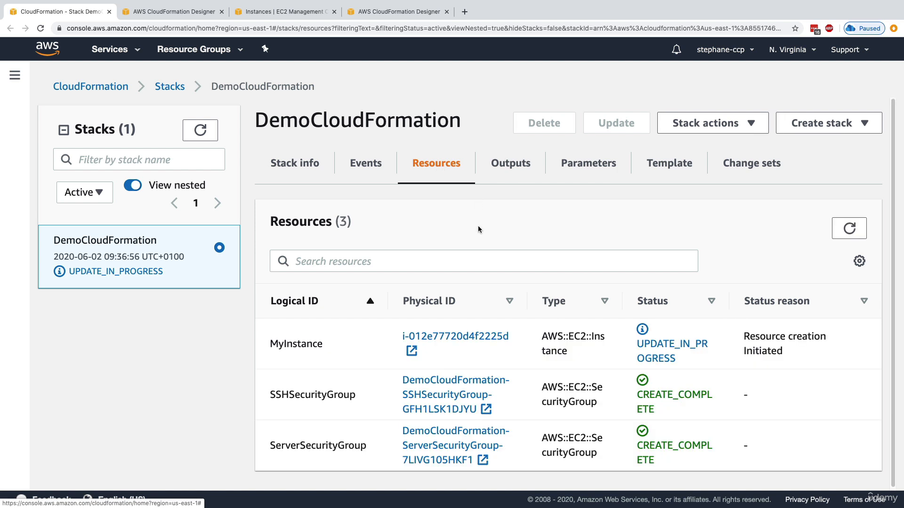
scroll(456, 410, down, 1)
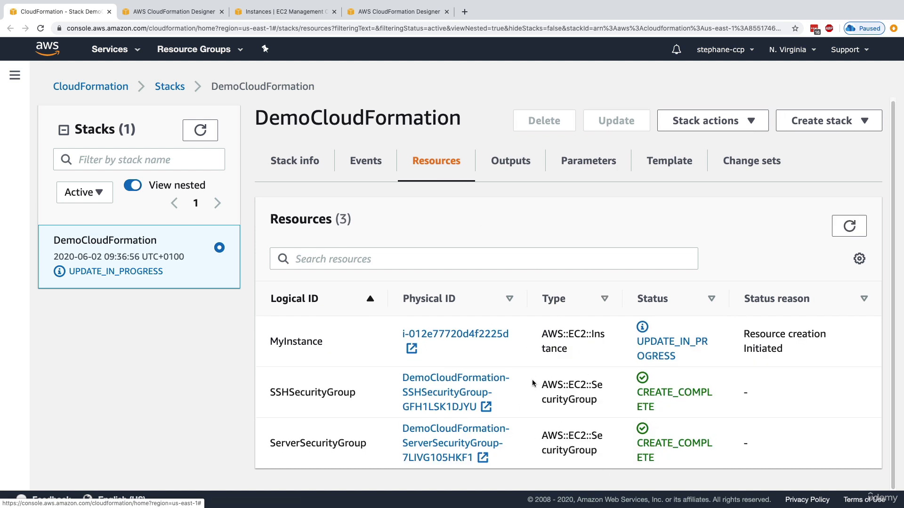
drag(266, 390, 337, 391)
drag(276, 443, 360, 444)
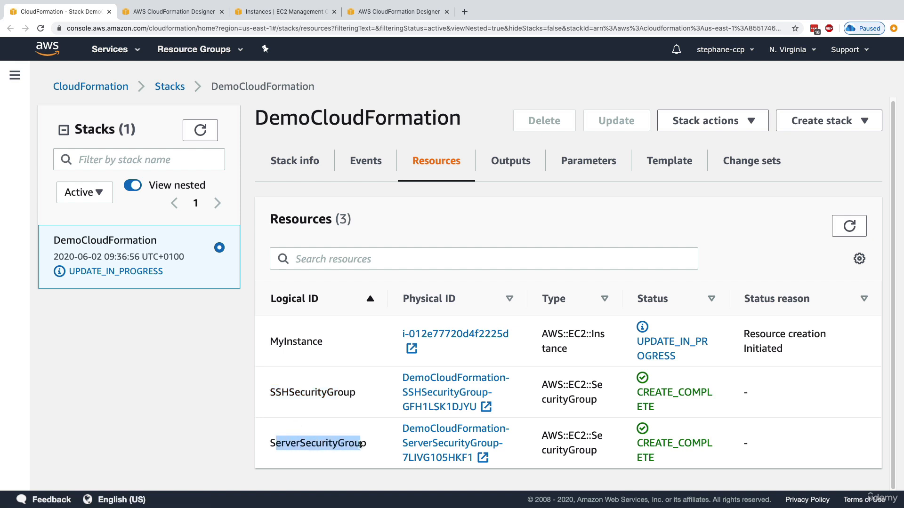
double_click(304, 342)
click(837, 234)
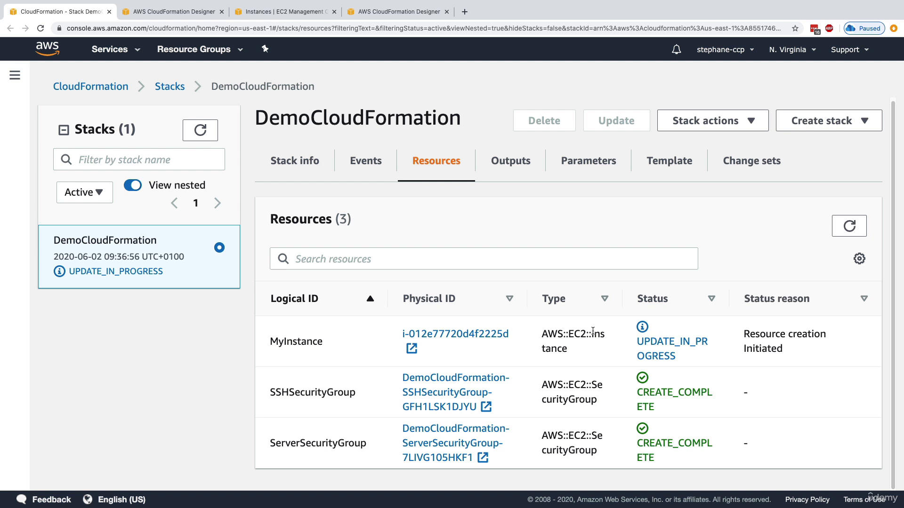
- Check the MyEIP creation status in the stack events and refresh the event list several times
click(389, 181)
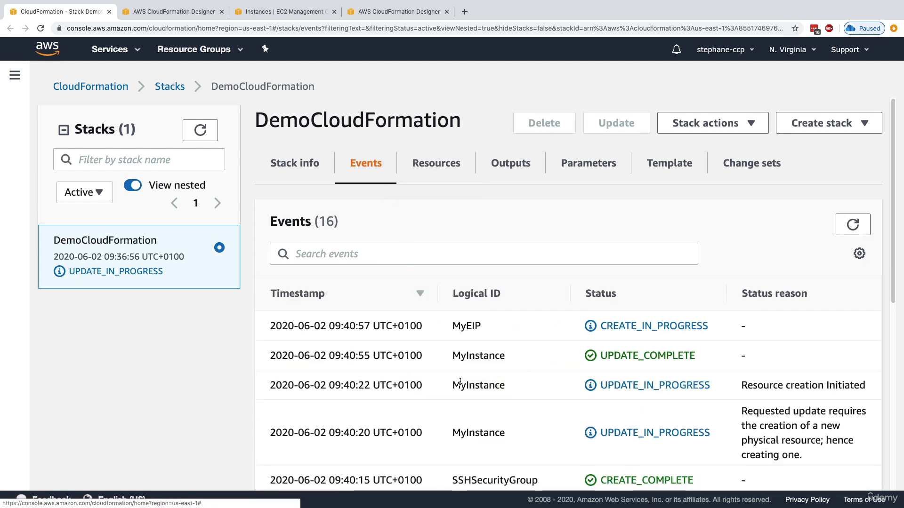
double_click(455, 327)
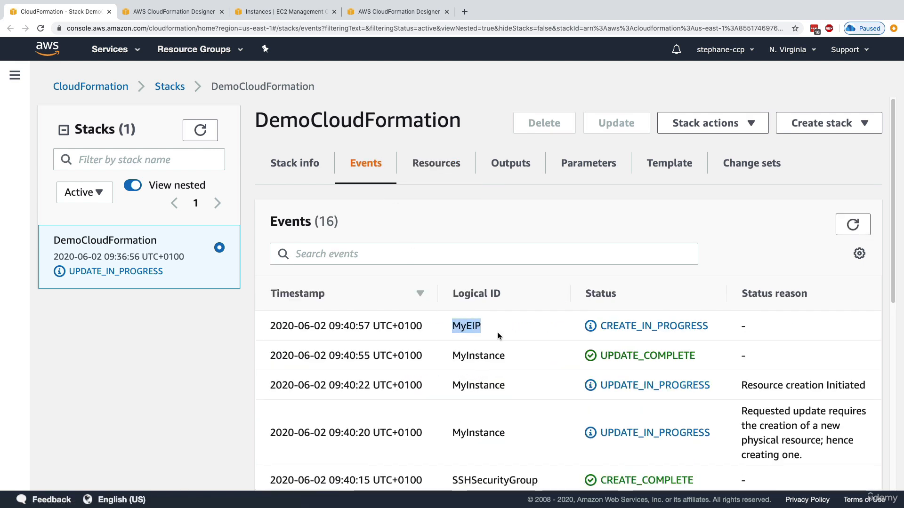
scroll(499, 336, down, 1)
double_click(645, 322)
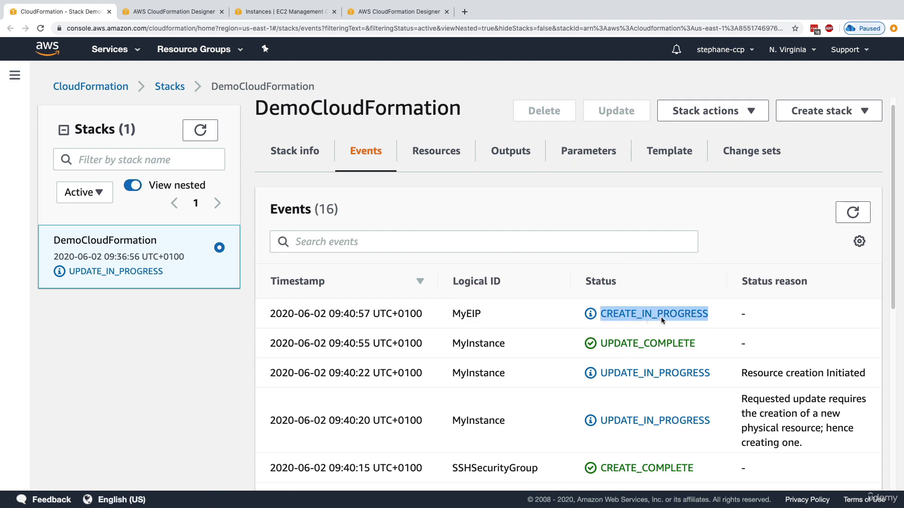
click(851, 212)
click(852, 214)
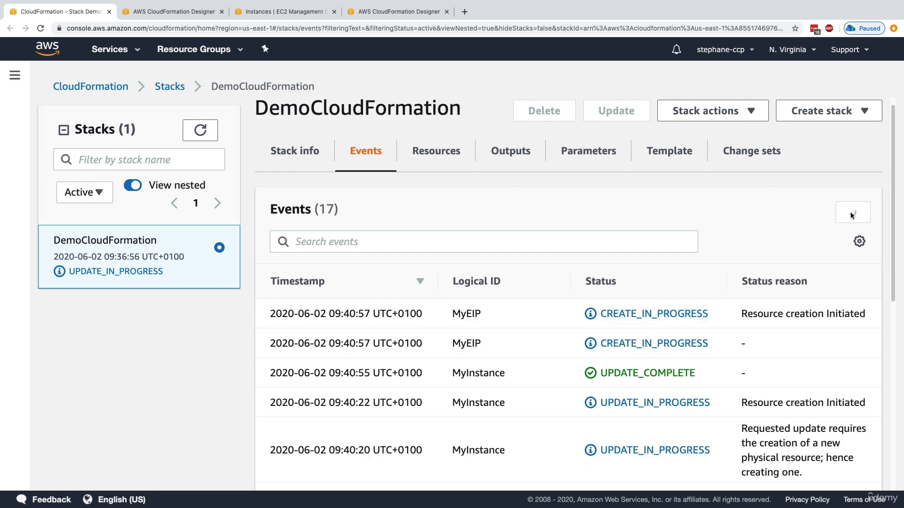
click(844, 222)
click(855, 220)
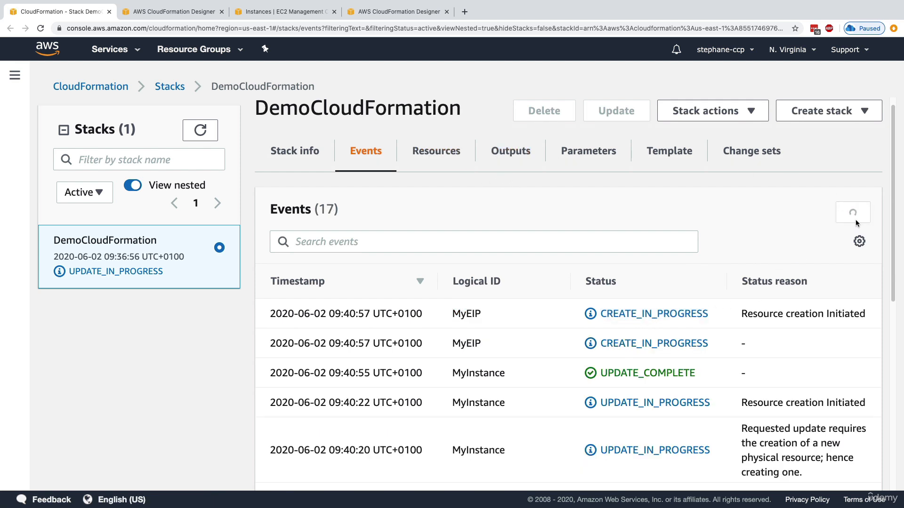
- Look over the stack's resources, refresh the EC2 instances list, and inspect the replacement DemoCF instance's details
click(473, 158)
scroll(711, 348, down, 1)
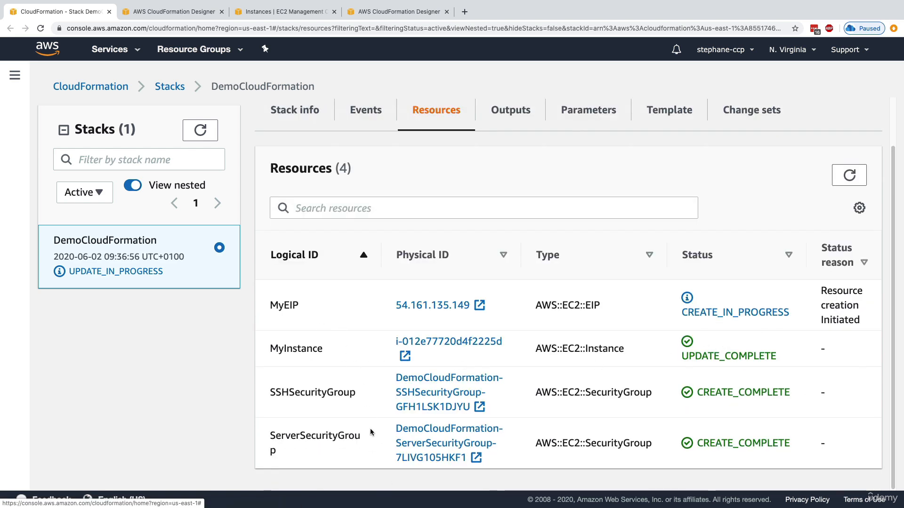
click(294, 16)
click(836, 90)
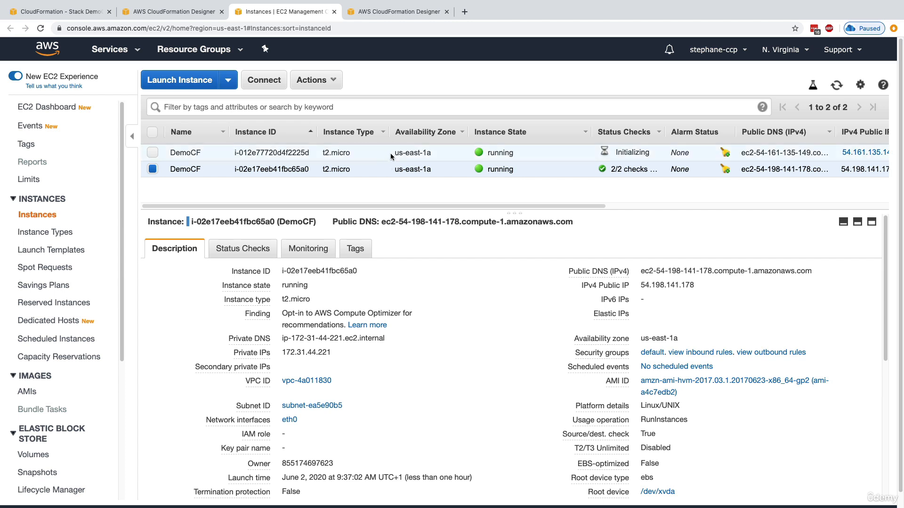
click(394, 159)
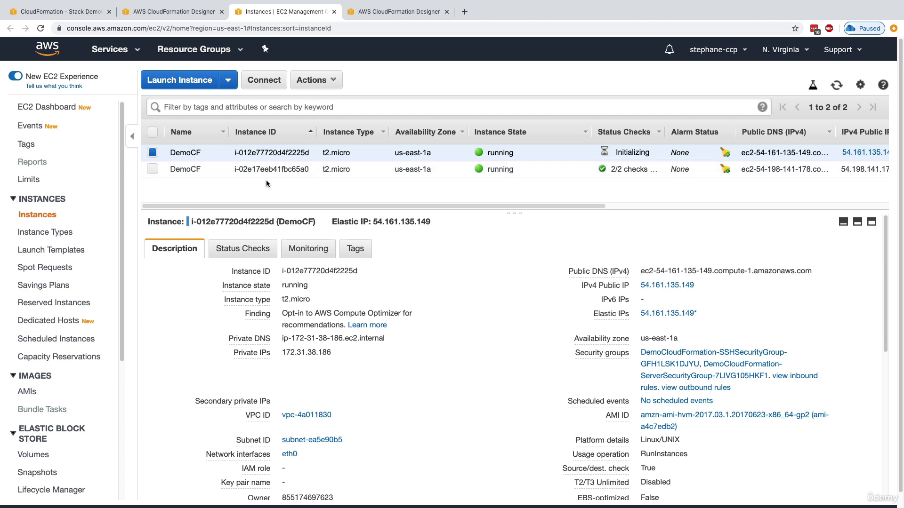
- Return to the stack's resources, refresh them, and check the type and status of MyEIP
click(88, 13)
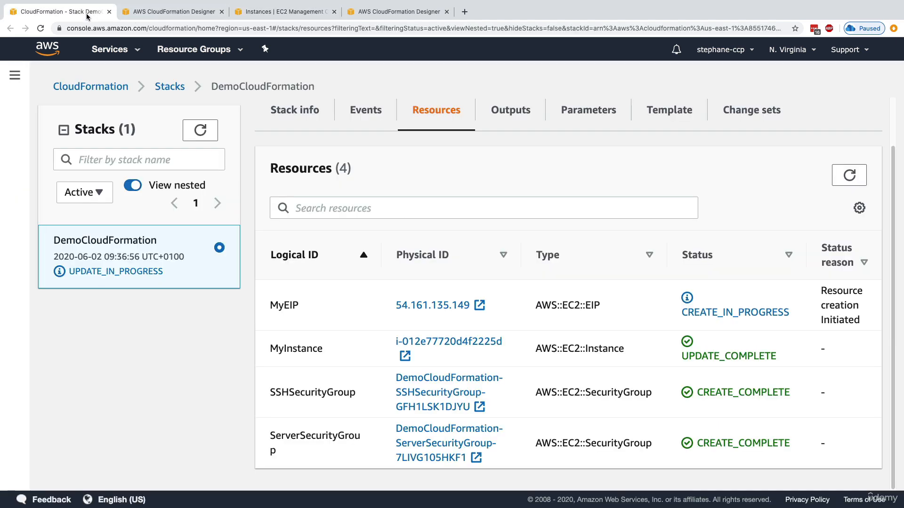
click(836, 183)
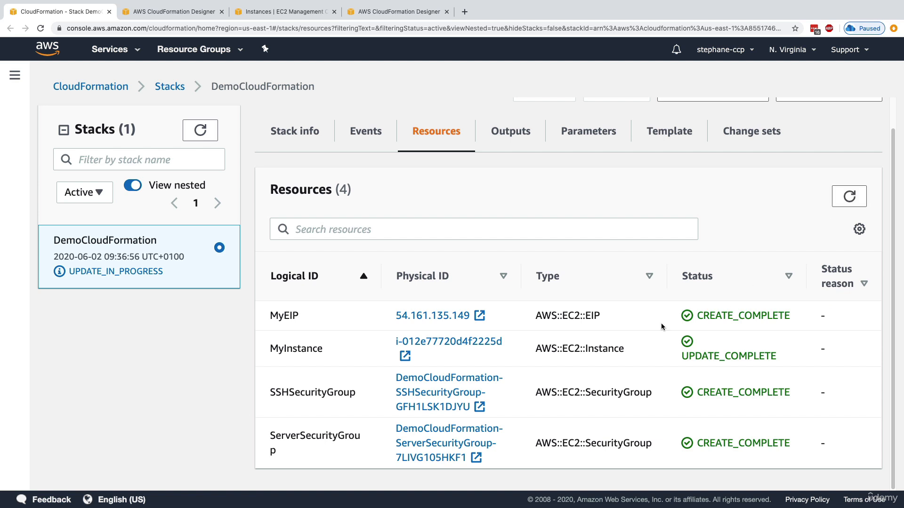
drag(550, 317, 630, 320)
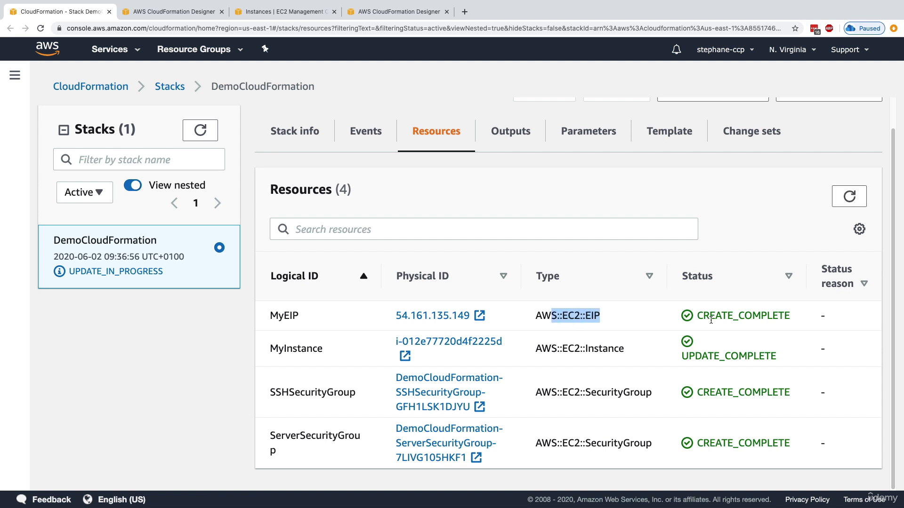
click(580, 309)
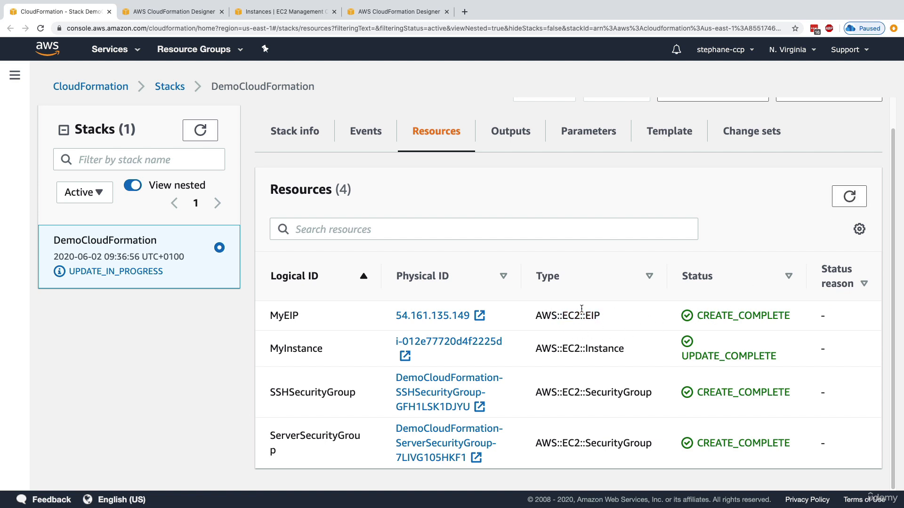
- Examine the stack's cleanup status in its events, refresh them, and check the MyInstance deletion entry
click(365, 131)
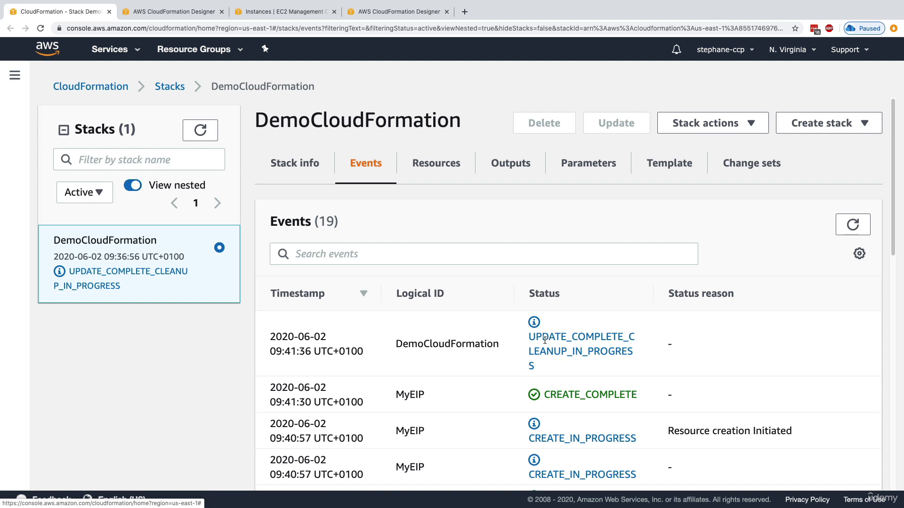
drag(535, 338, 545, 379)
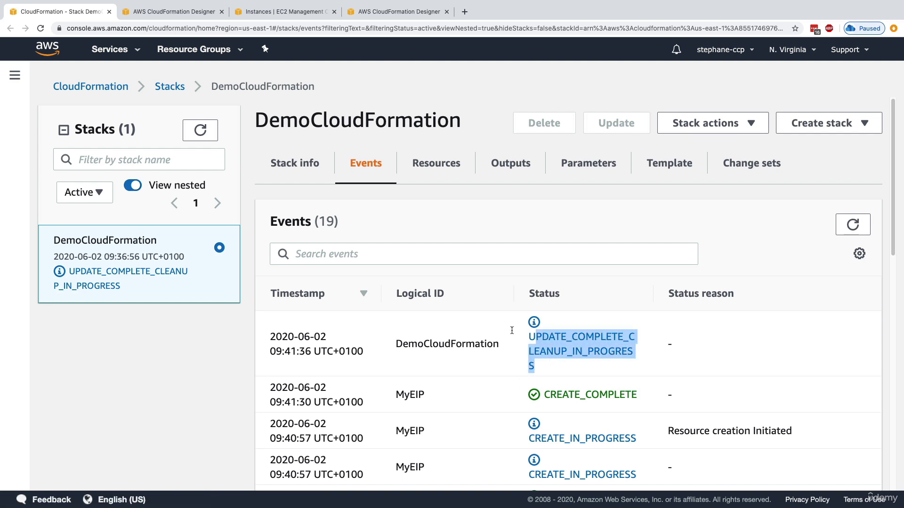
click(853, 225)
double_click(545, 332)
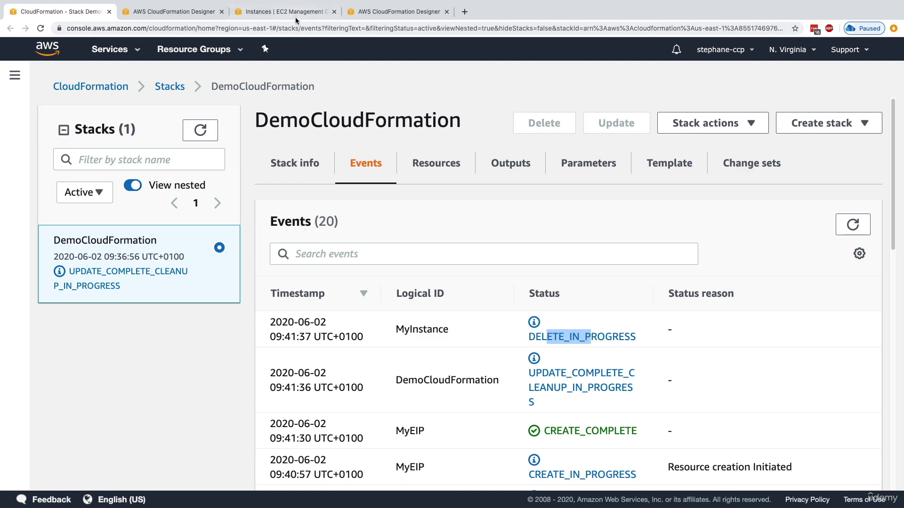
- Refresh the EC2 instances list and inspect the original DemoCF instance that is being replaced
click(295, 16)
click(838, 86)
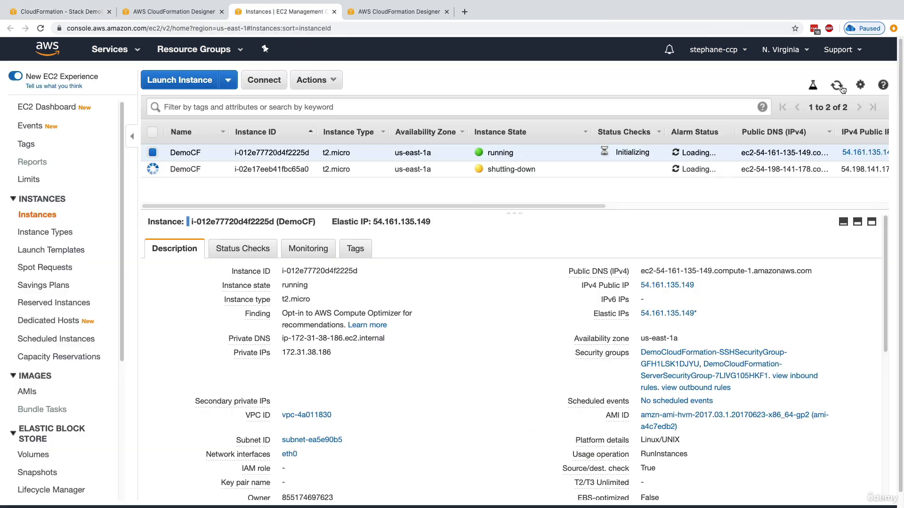
click(402, 174)
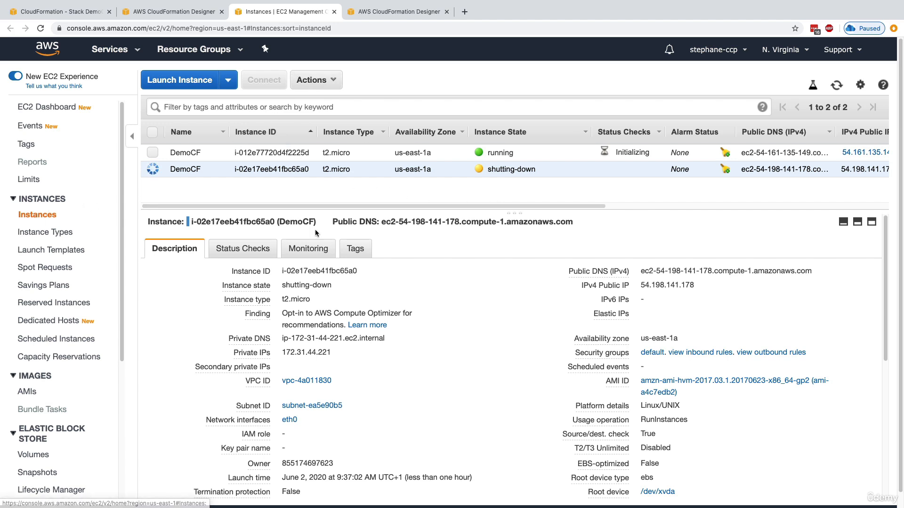
- Examine the replacement DemoCF instance's tags, including the Name tag and the aws:cloudformation tags
click(320, 153)
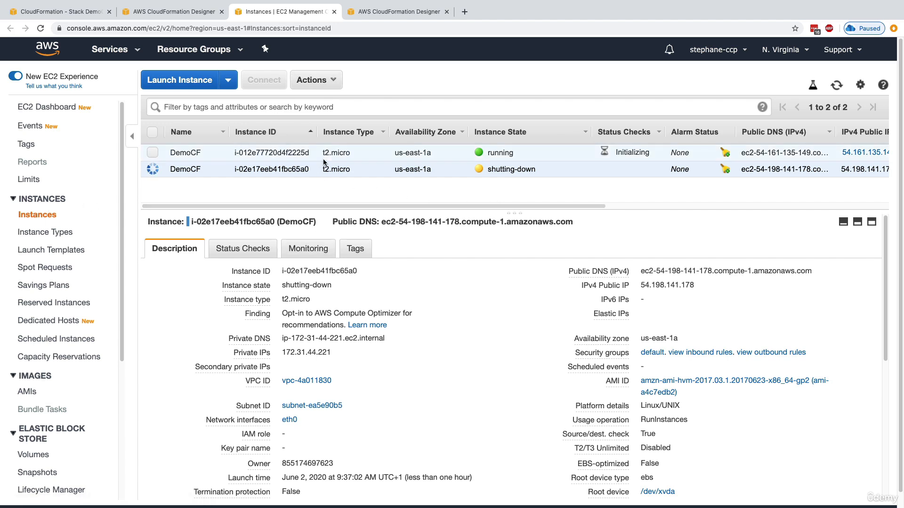
click(354, 248)
drag(157, 331, 441, 329)
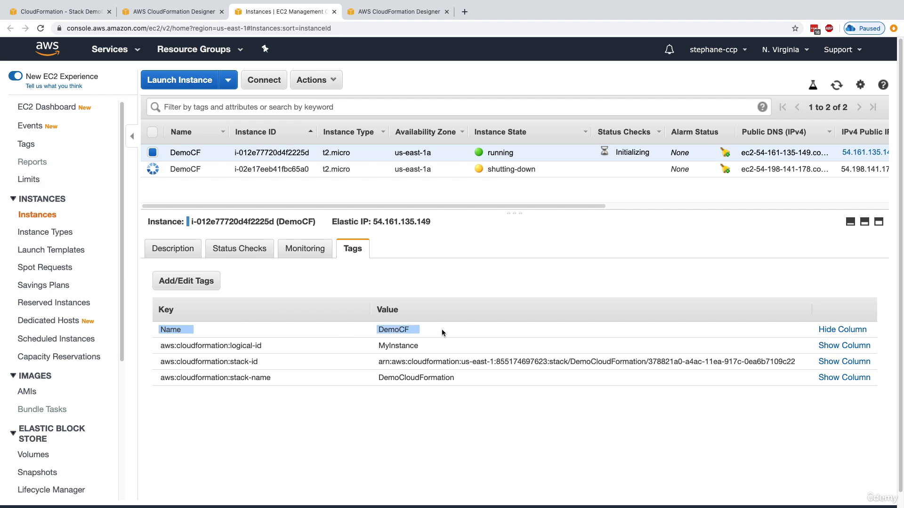
click(441, 329)
drag(171, 346, 467, 384)
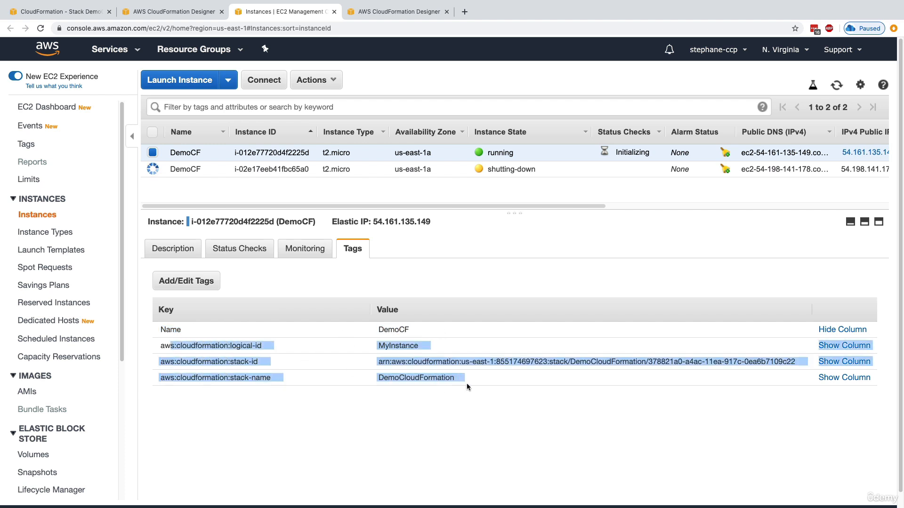
click(467, 383)
- View the EC2 security groups and the elastic IP addresses created by the stack
scroll(95, 402, down, 4)
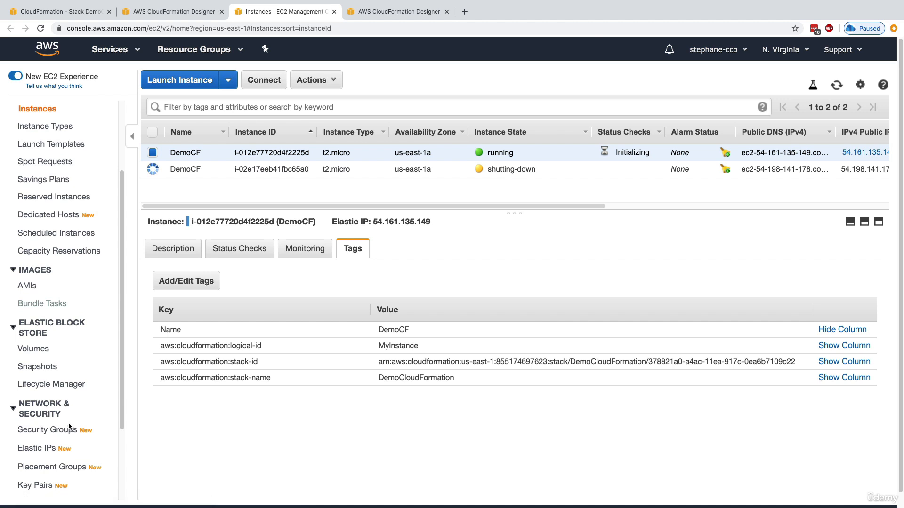
click(67, 430)
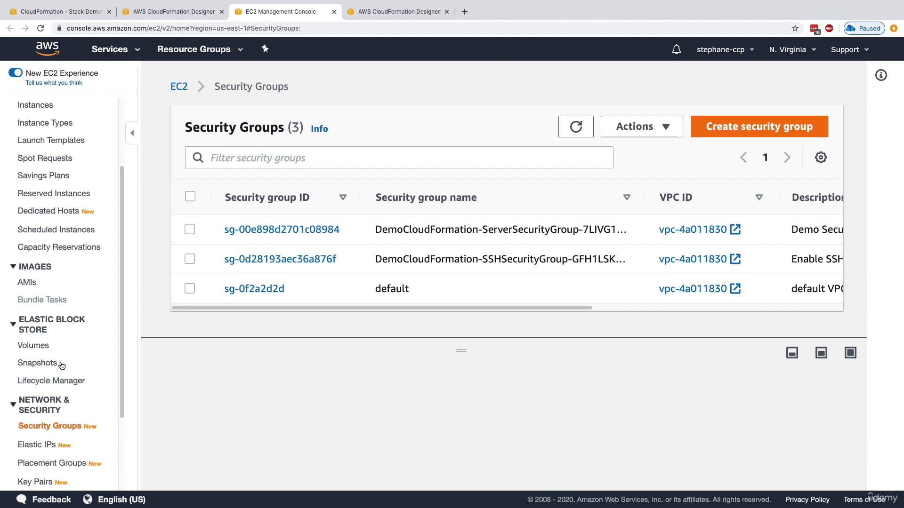
scroll(60, 377, down, 1)
click(53, 440)
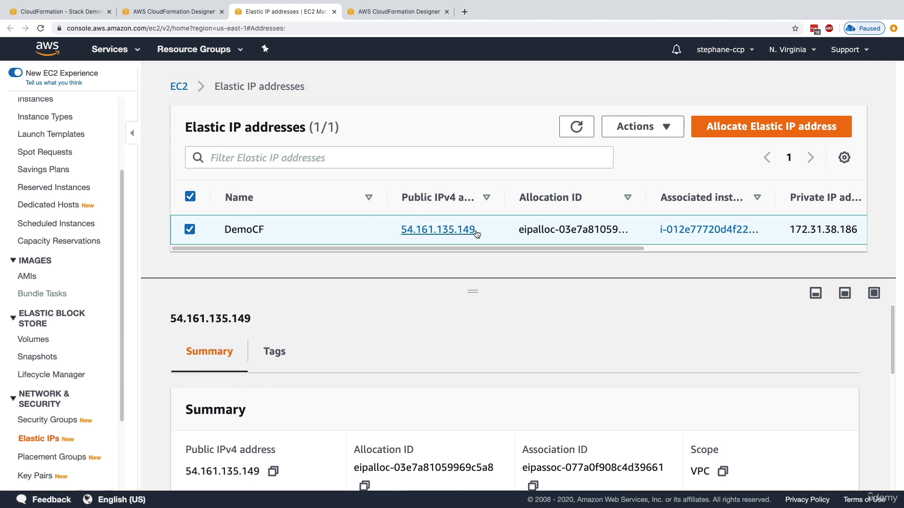
- Refresh the DemoCloudFormation stack events to check the update's completion, glancing back at the elastic IP addresses
click(76, 12)
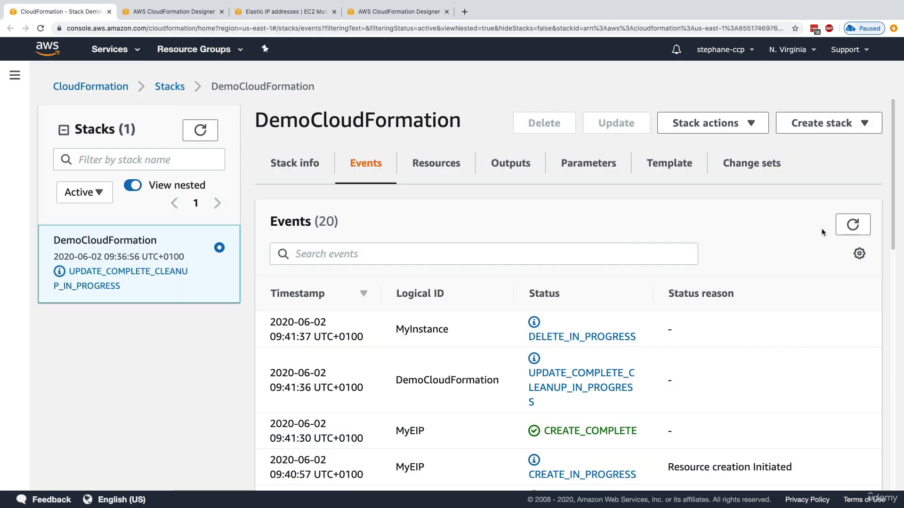
click(853, 224)
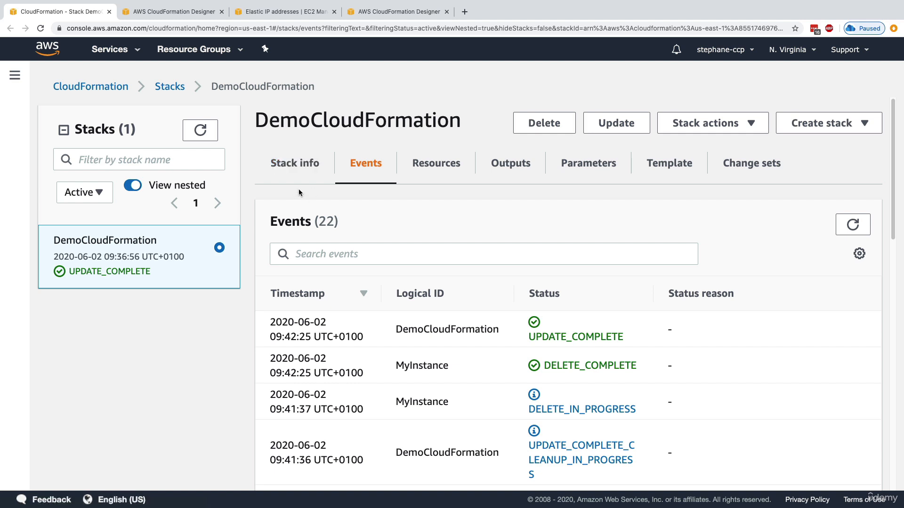
click(247, 14)
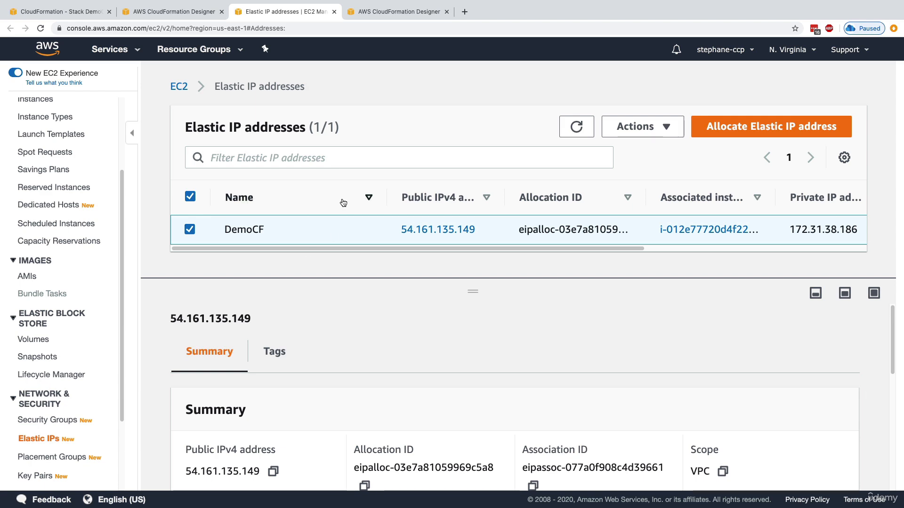
click(97, 12)
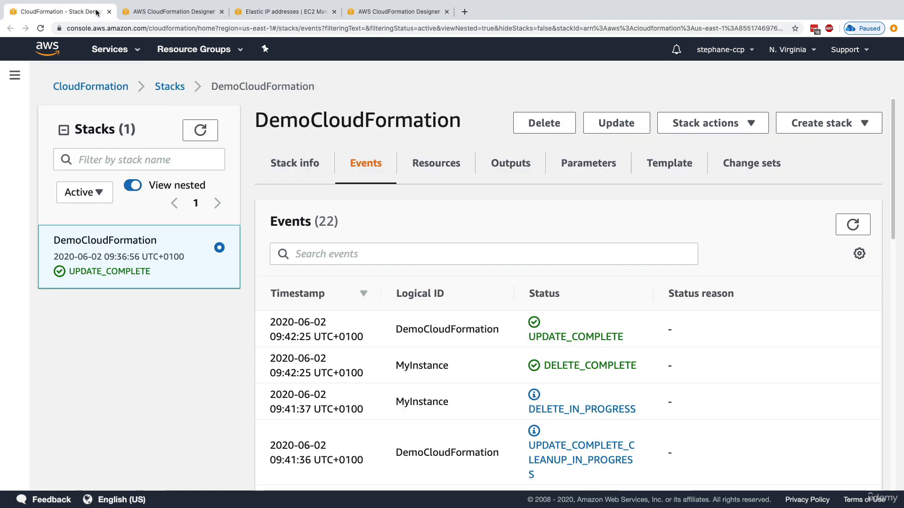
- Delete the DemoCloudFormation stack together with all its resources from the stack's overview page
click(309, 175)
drag(269, 122, 396, 117)
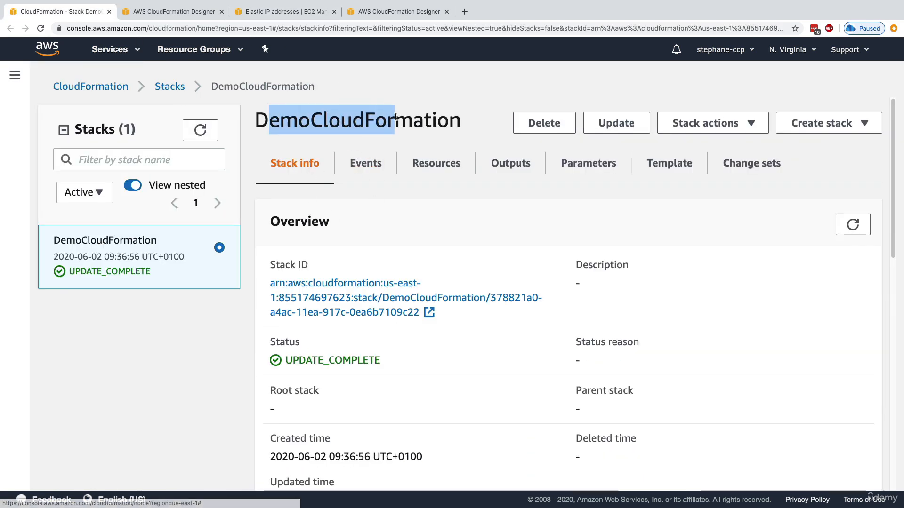
click(397, 119)
click(558, 126)
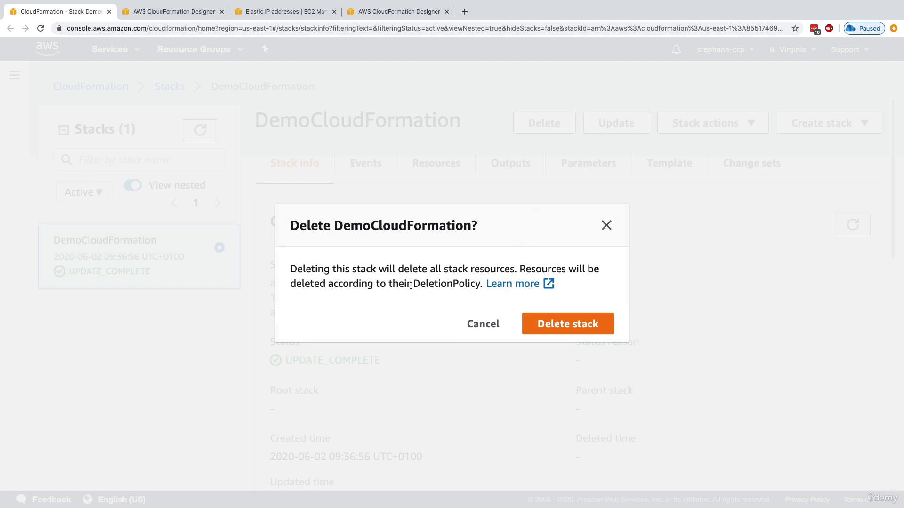
drag(376, 270, 513, 269)
click(513, 270)
click(572, 324)
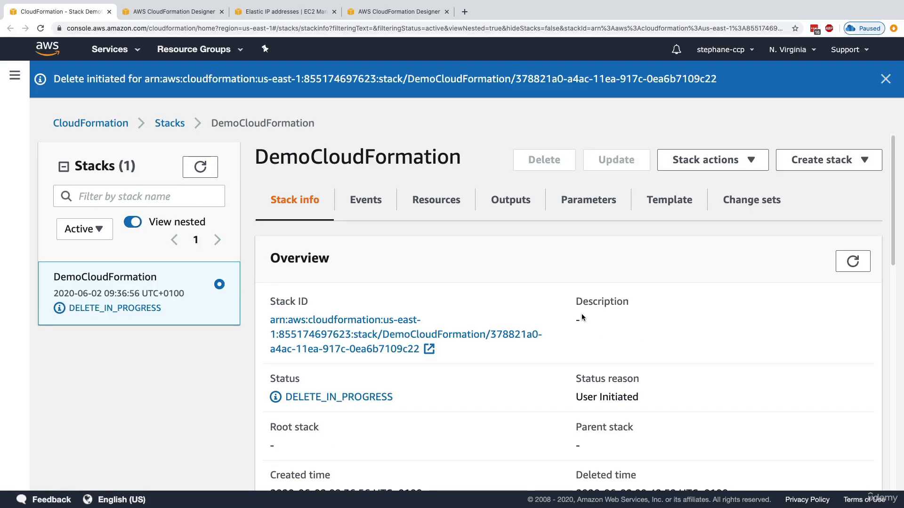